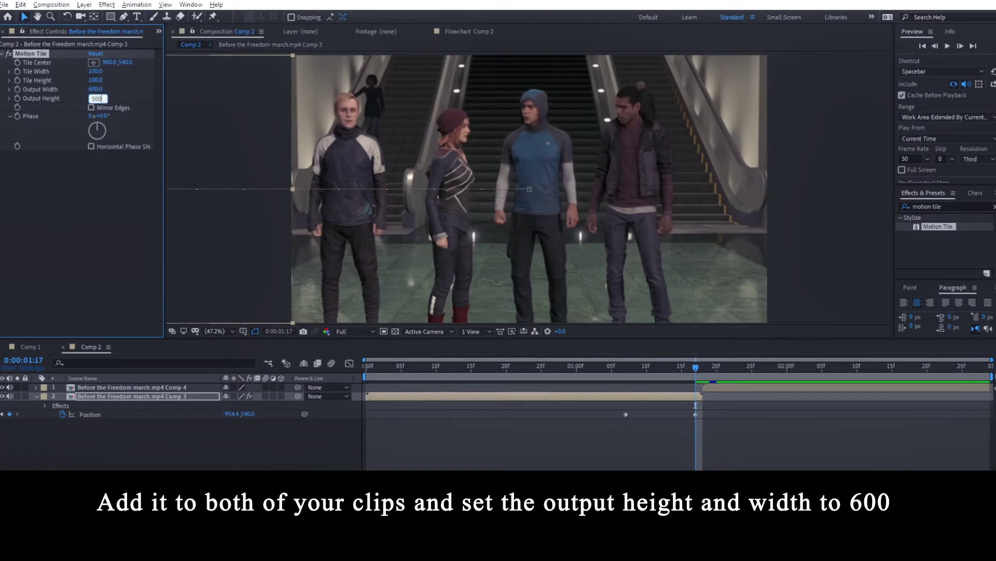
- Set the Comp 3 clip's Motion Tile output height to 600 and enable Mirror Edges
type("600")
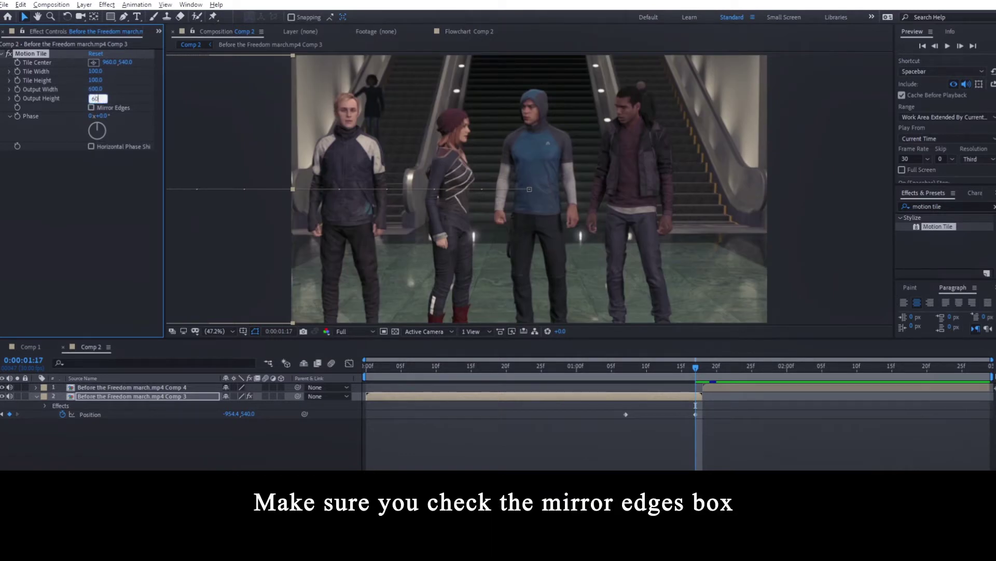
key("Return")
left_click(92, 107)
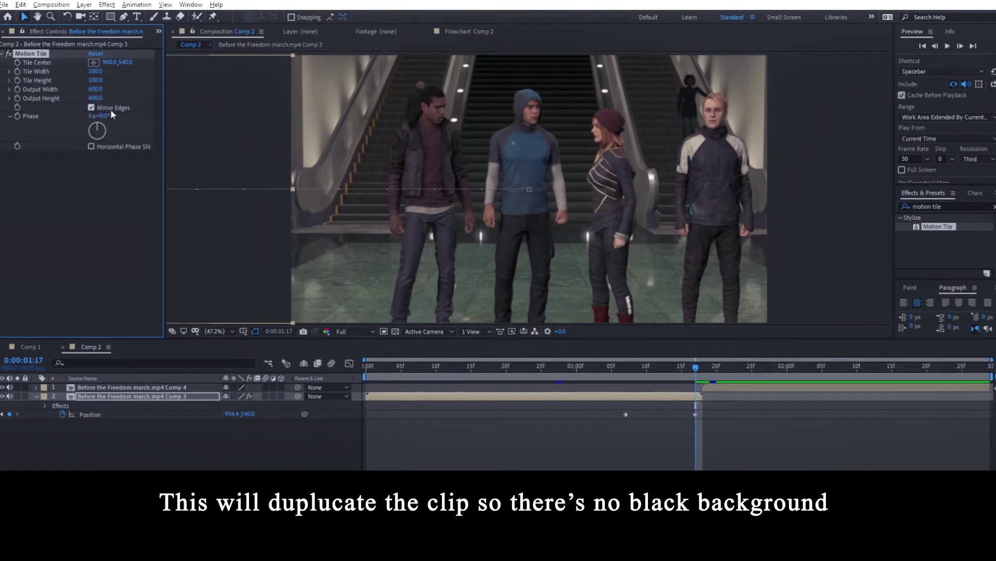
left_click(641, 441)
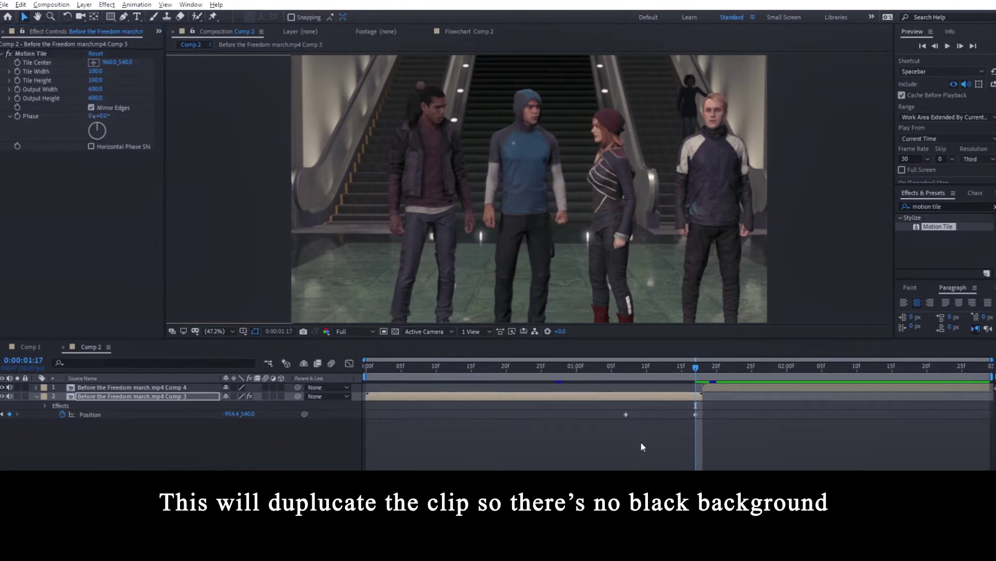
- Copy the Motion Tile effect from the Comp 3 clip onto the Comp 4 clip
left_click(31, 54)
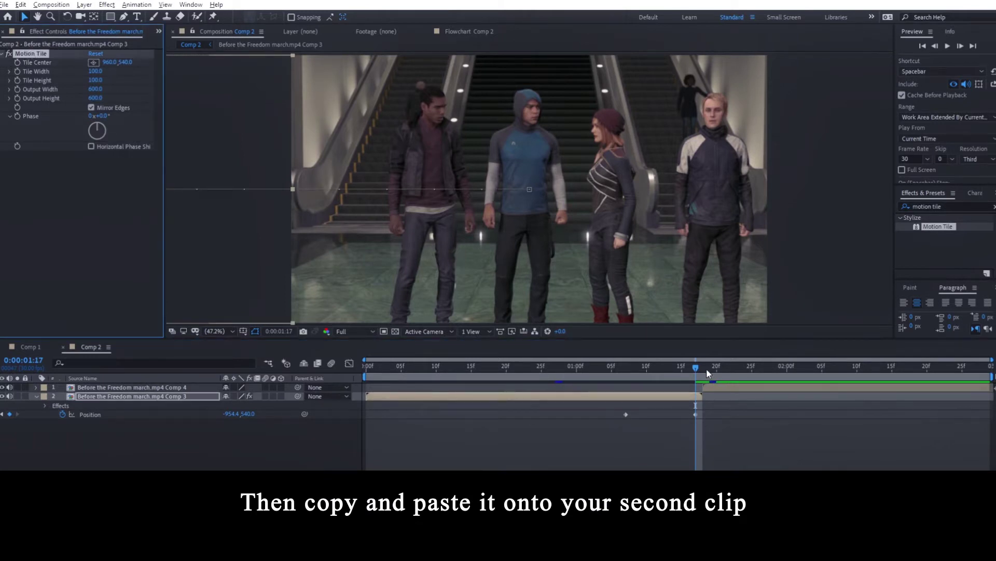
left_click(709, 367)
left_click(723, 387)
key("ctrl+v")
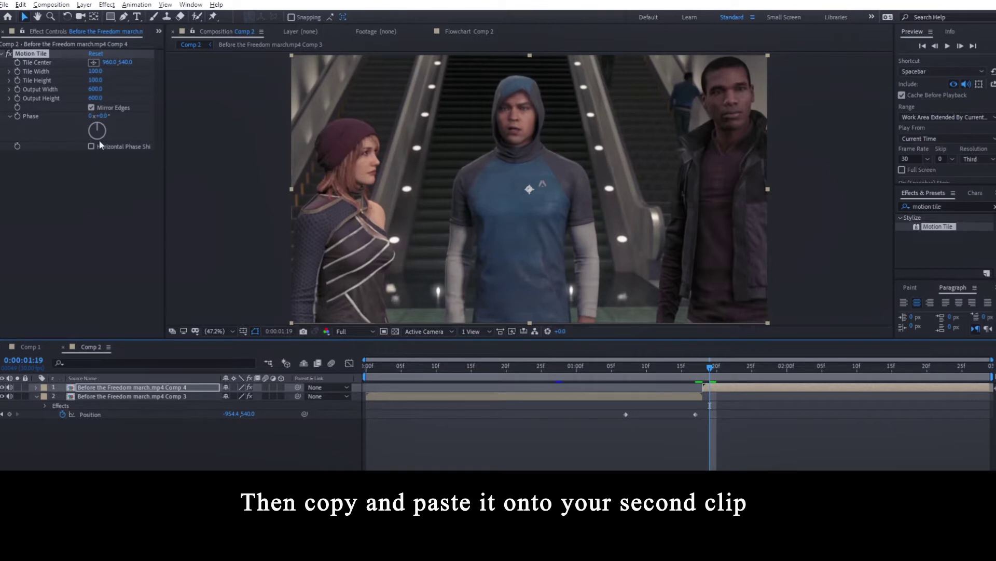
- Add Position keyframes to the Comp 4 clip at 0:00:01:18 and 0:00:01:28, moving it off-screen right to about 2880.7, 540 at the first
left_click(660, 439)
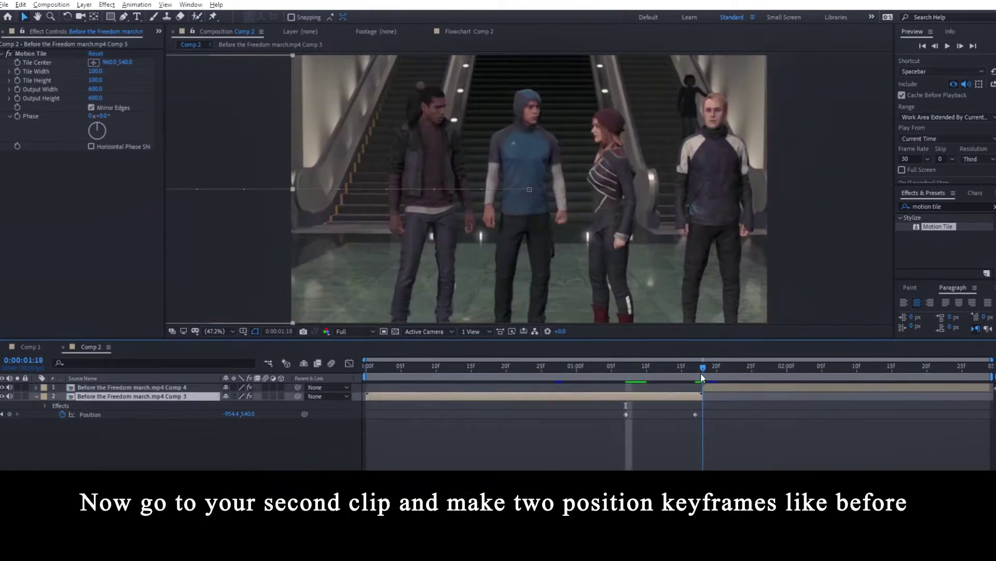
left_click(712, 389)
key("p")
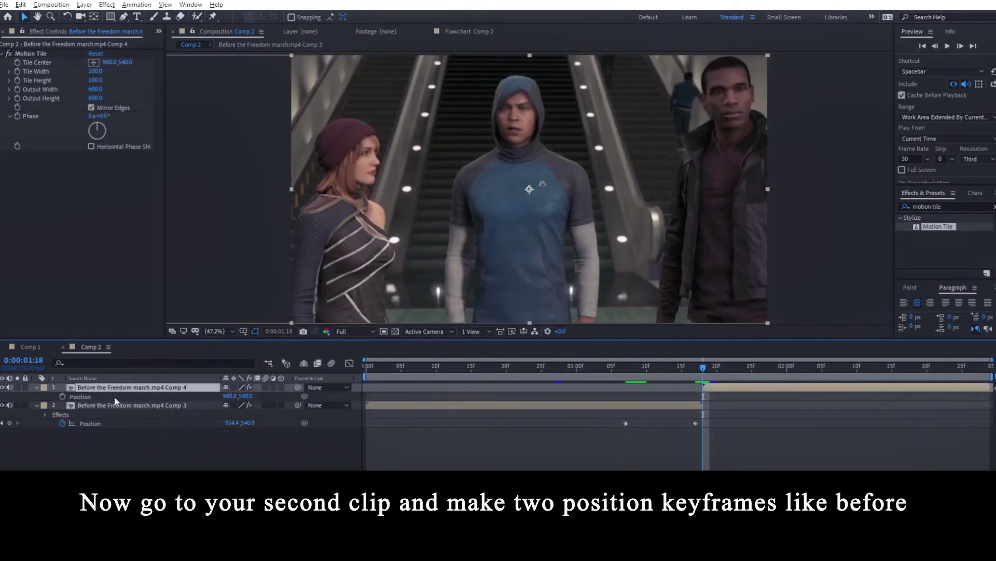
left_click(62, 396)
key("shift+Page_Down")
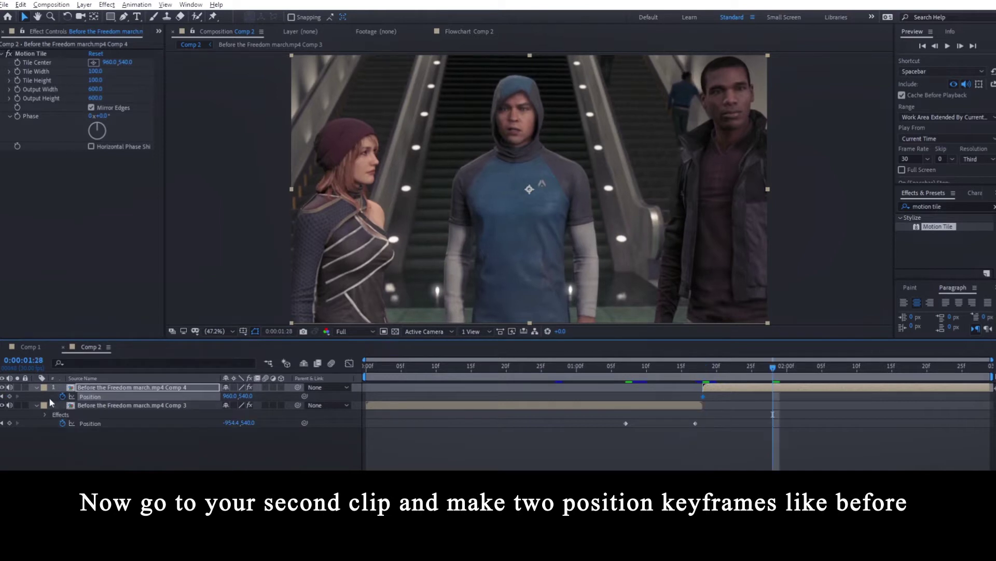
key("shift+Page_Up")
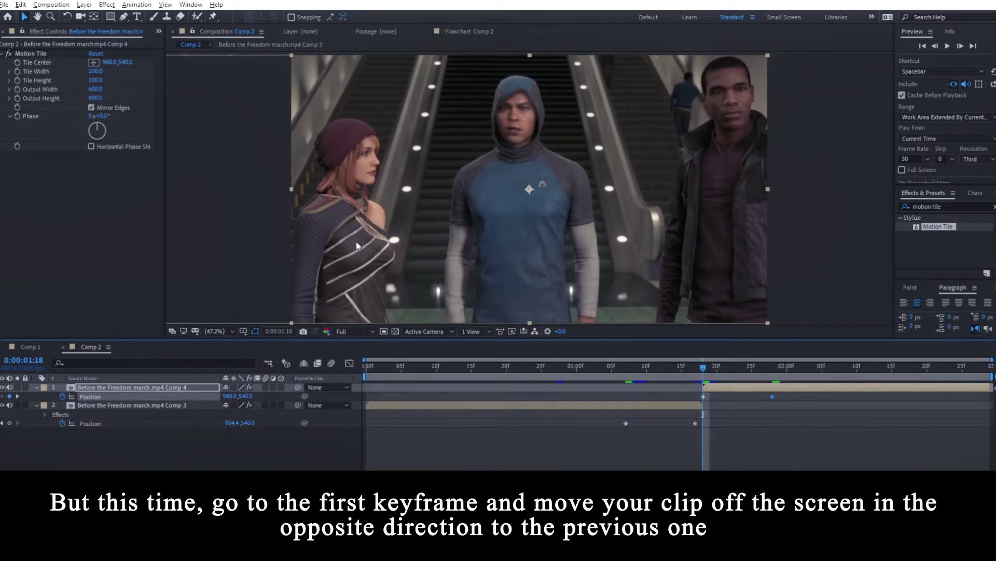
left_click_drag(311, 241, 834, 243)
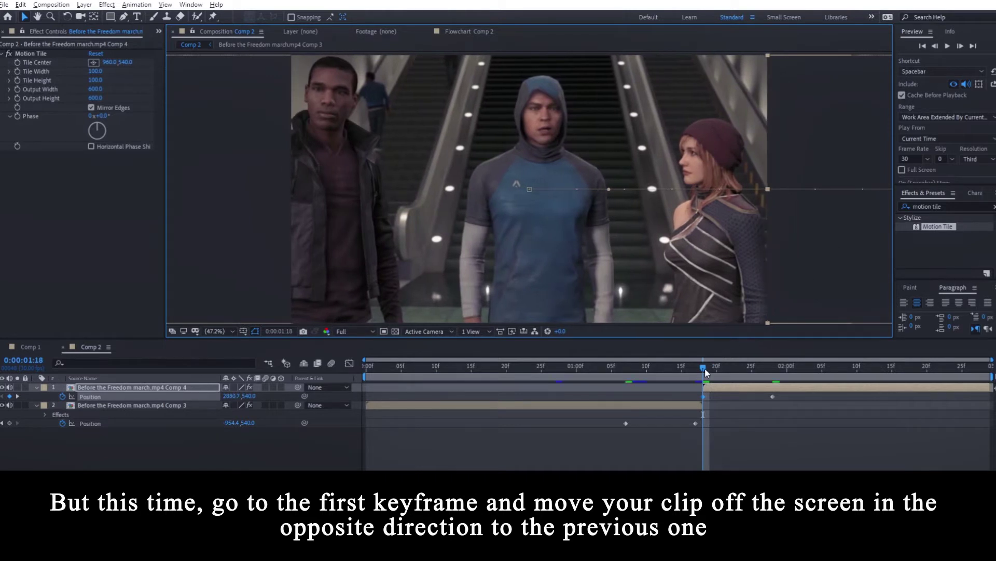
- Preview the slide, and shift both of the Comp 3 clip's Position keyframes one frame later to 0:00:01:08 and 0:00:01:18
left_click_drag(704, 368, 773, 372)
left_click_drag(598, 376, 593, 372)
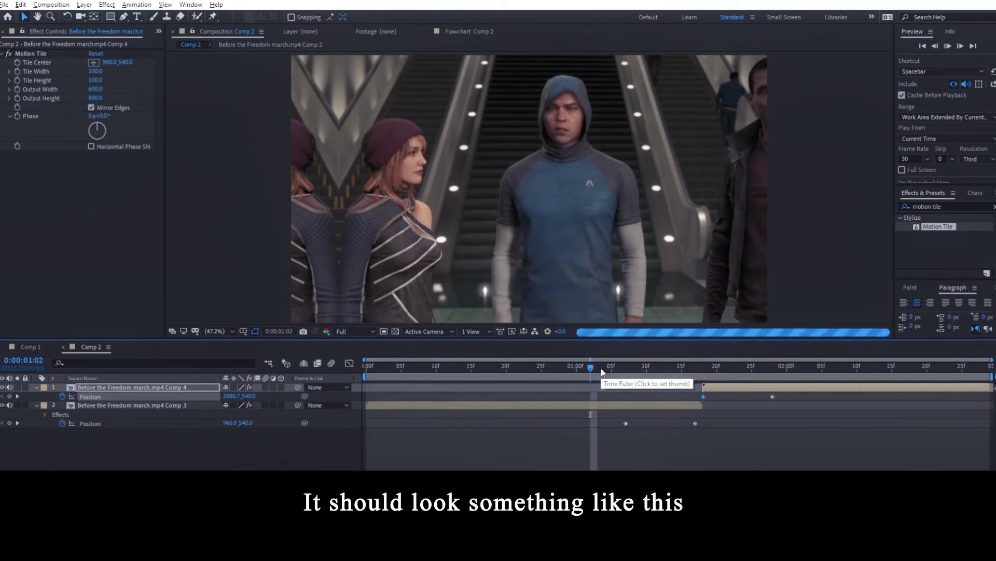
key("space")
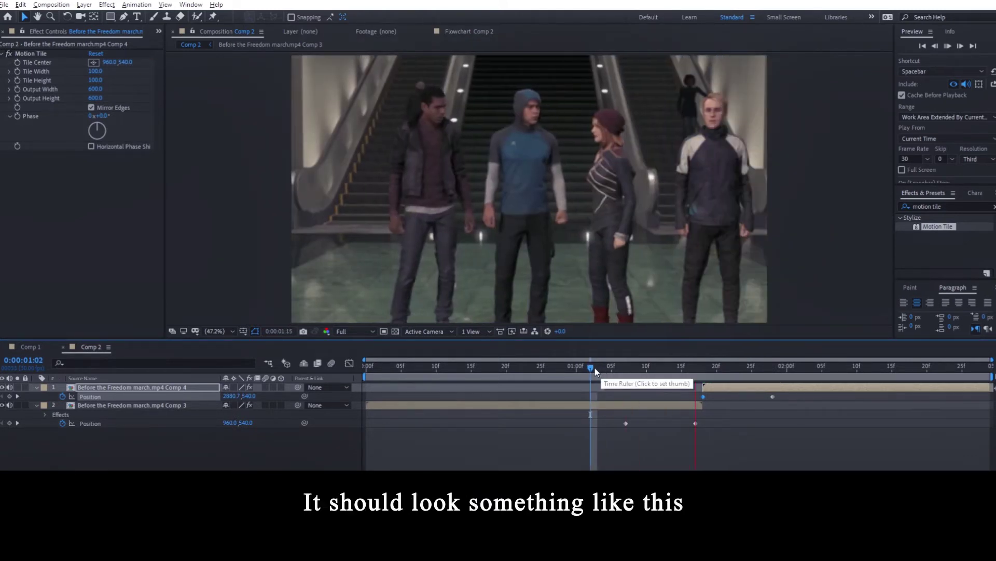
left_click_drag(595, 368, 653, 370)
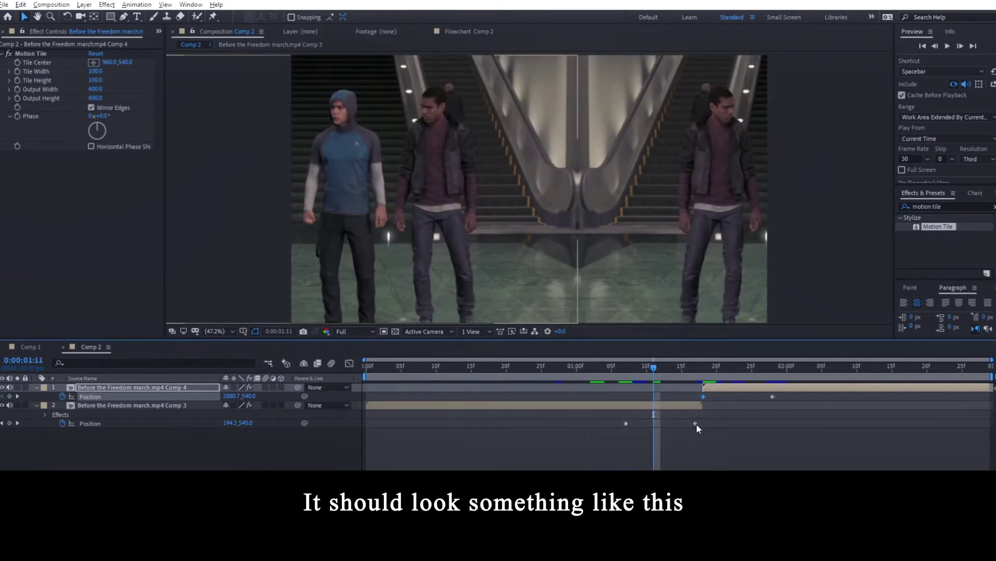
left_click_drag(696, 423, 700, 424)
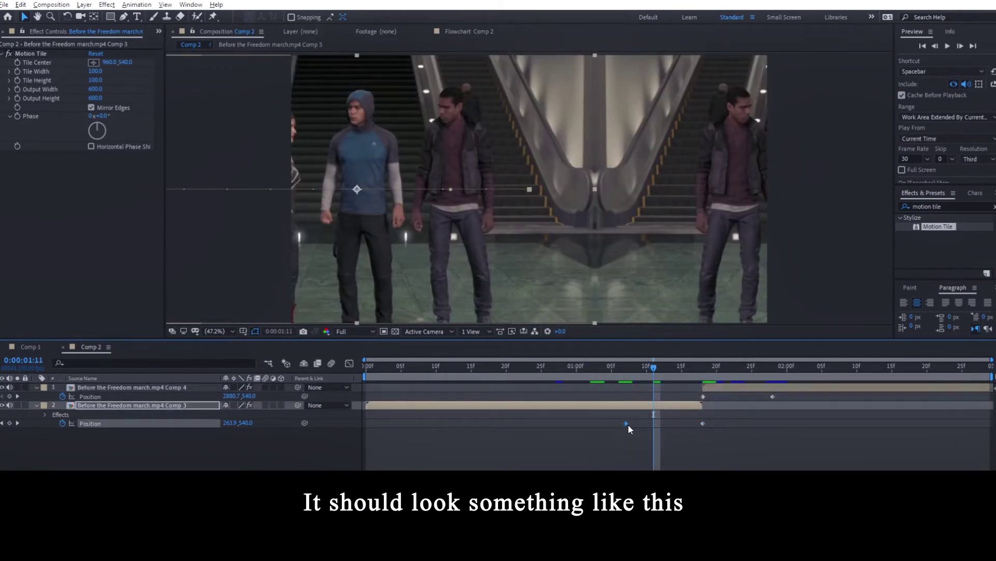
left_click_drag(628, 424, 632, 423)
left_click_drag(653, 369, 687, 371)
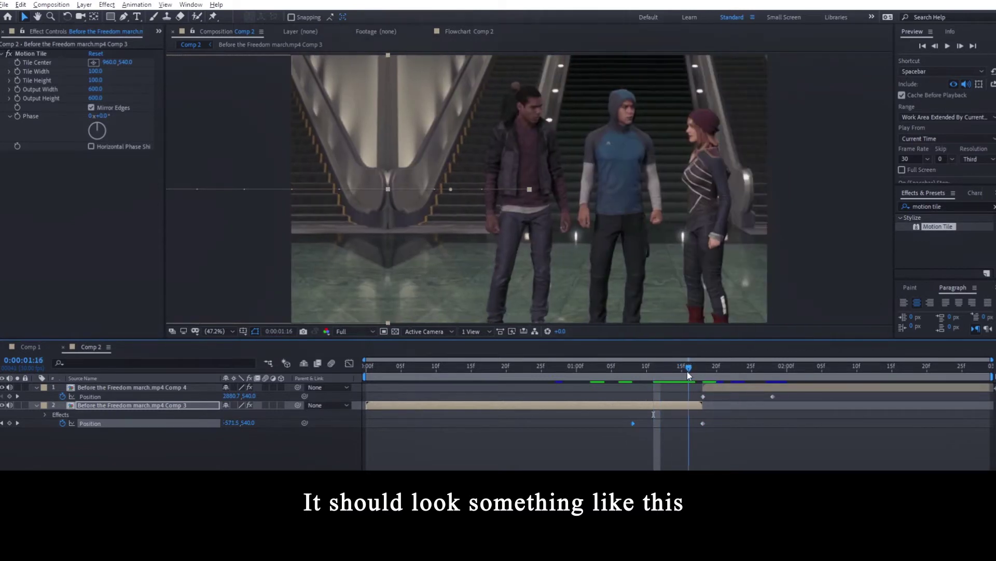
- Add Rotation keyframes to the Comp 3 clip at 0:00:01:18 and 0:00:01:08, aligned with its Position keyframes
left_click(644, 405)
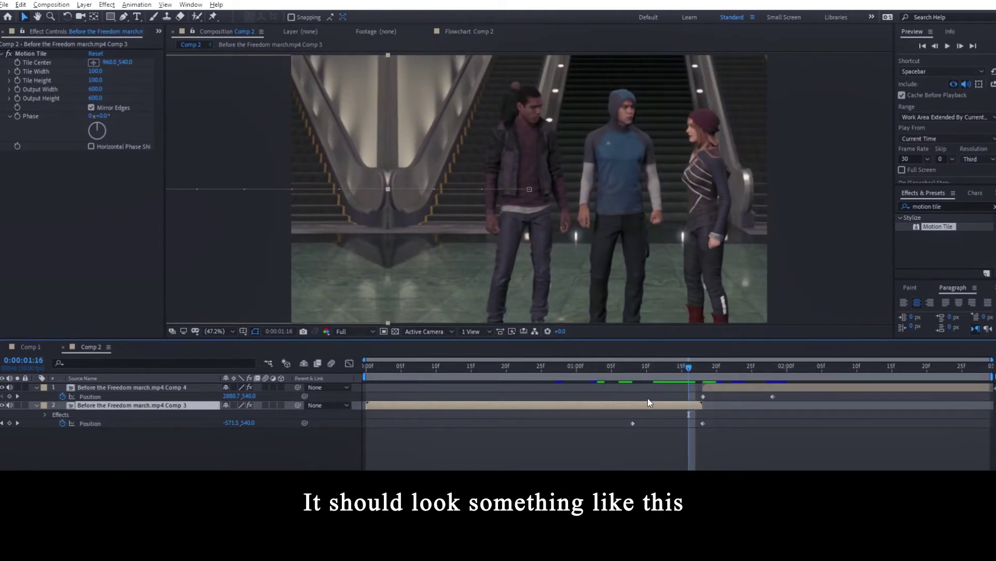
key("r")
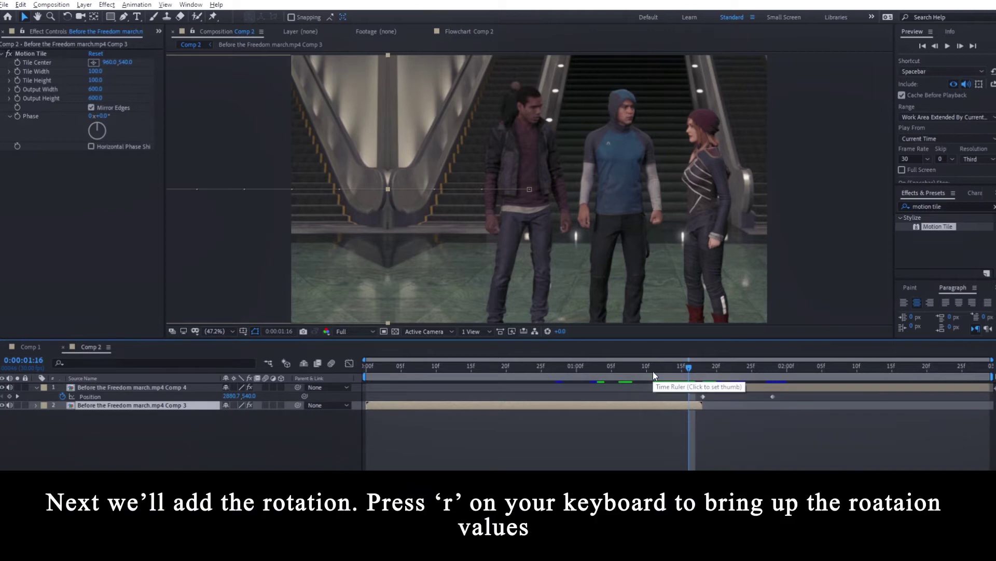
left_click_drag(653, 371, 697, 375)
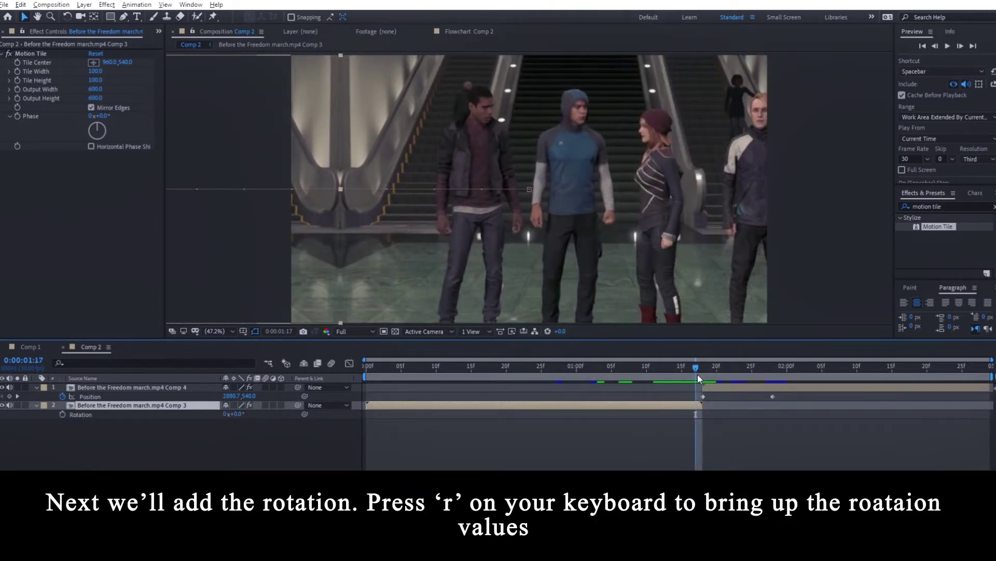
key("shift+p")
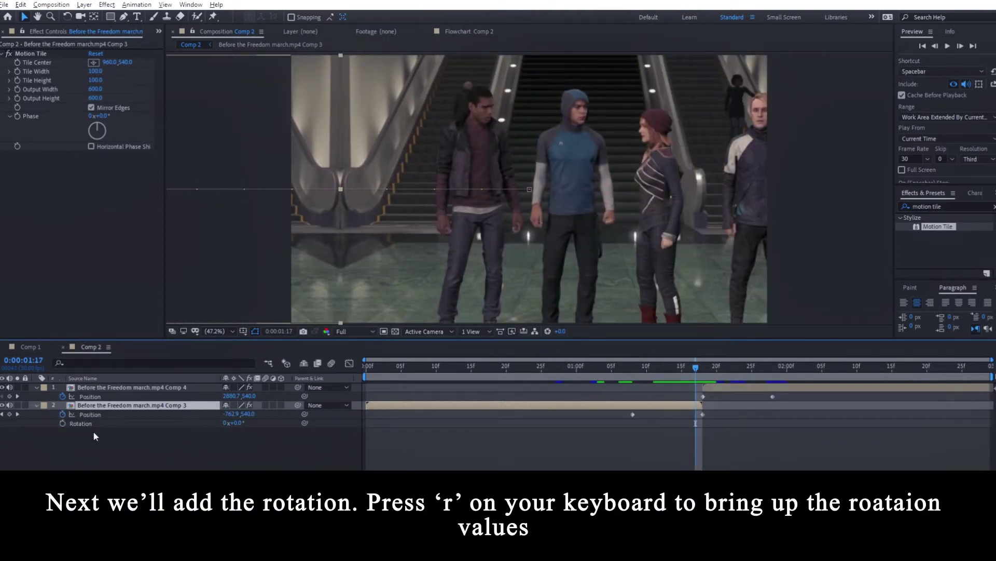
left_click(701, 370)
left_click(63, 423)
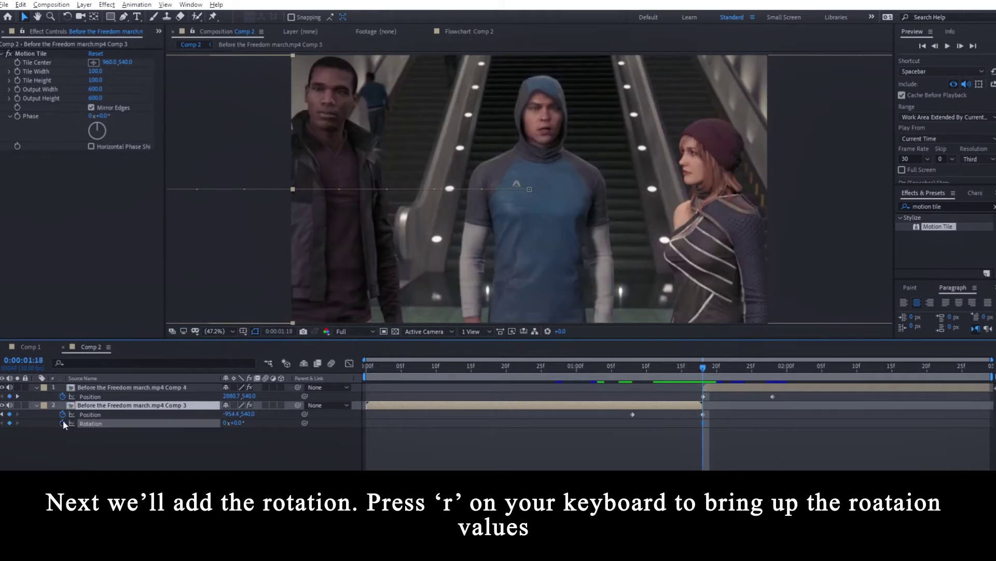
left_click_drag(638, 372, 633, 372)
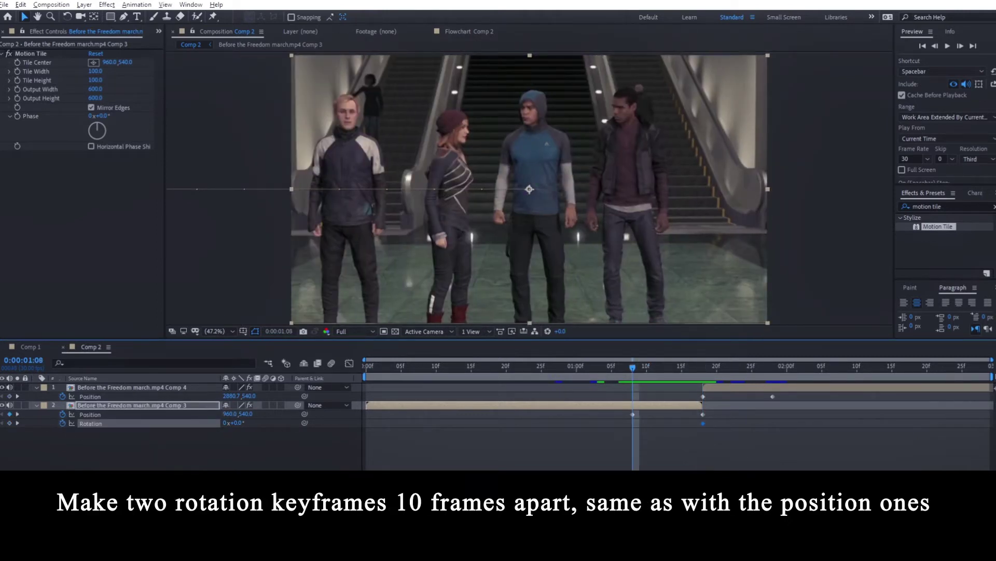
left_click(9, 423)
- Set the Comp 3 clip's last Rotation keyframe, at 0:00:01:18, to 90°
left_click(18, 423)
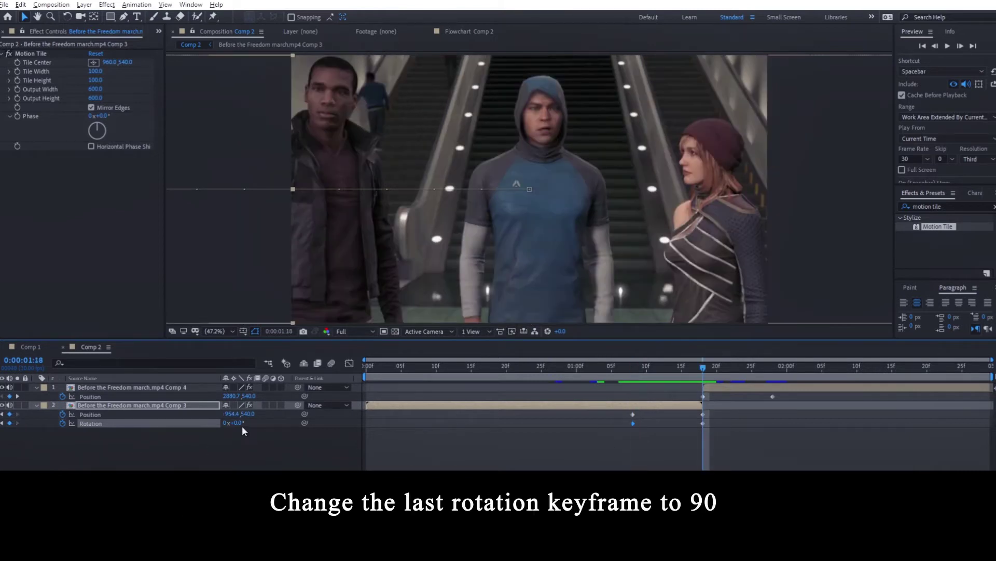
left_click(239, 423)
type("90")
key("Return")
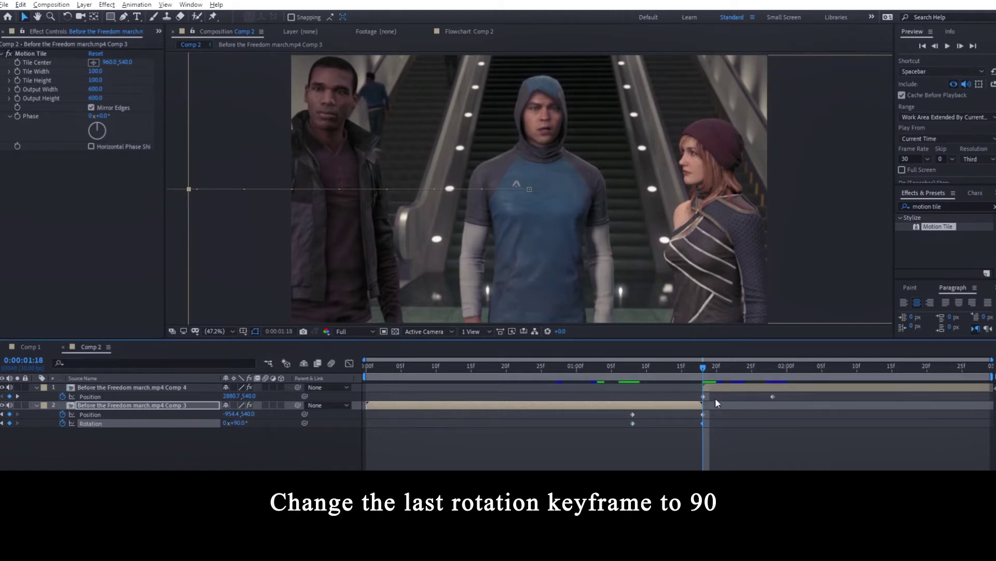
- Add Rotation keyframes to the Comp 4 clip at 0:00:01:18 and 0:00:01:28
left_click(711, 386)
key("r")
left_click(62, 396)
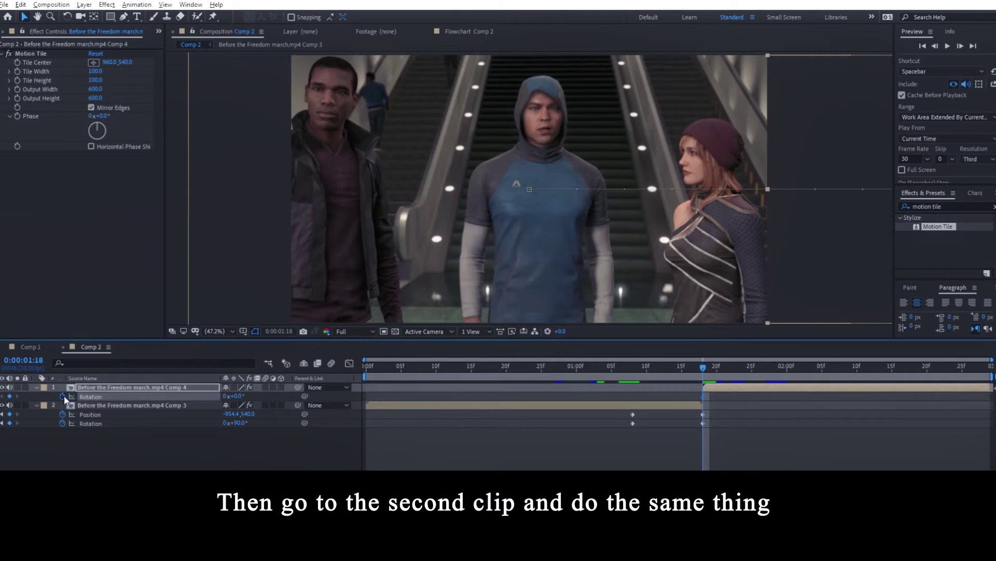
key("shift+Page_Down")
left_click(9, 396)
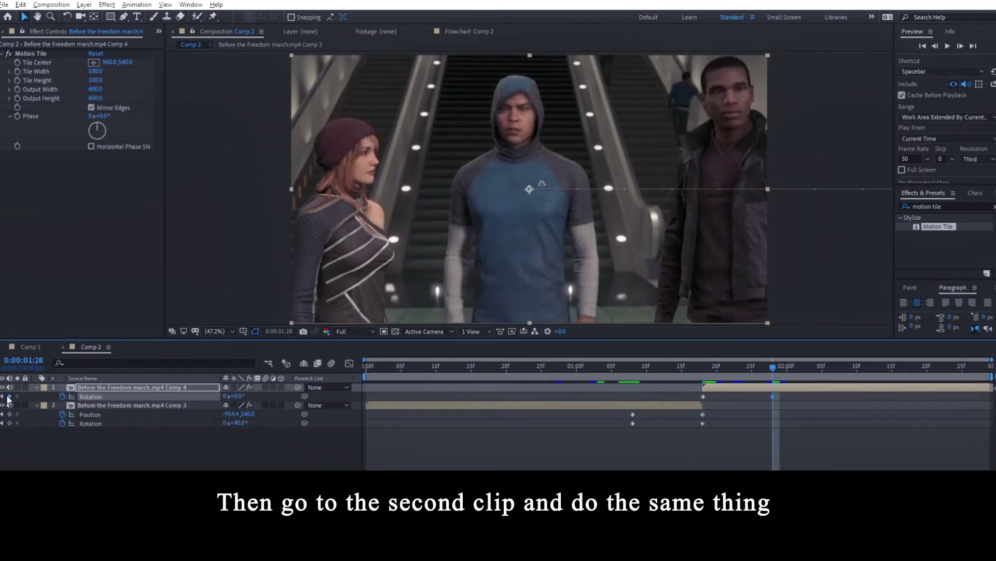
- Set the Comp 4 clip's first Rotation keyframe, at 0:00:01:18, to -90°
key("shift+Page_Up")
left_click(238, 396)
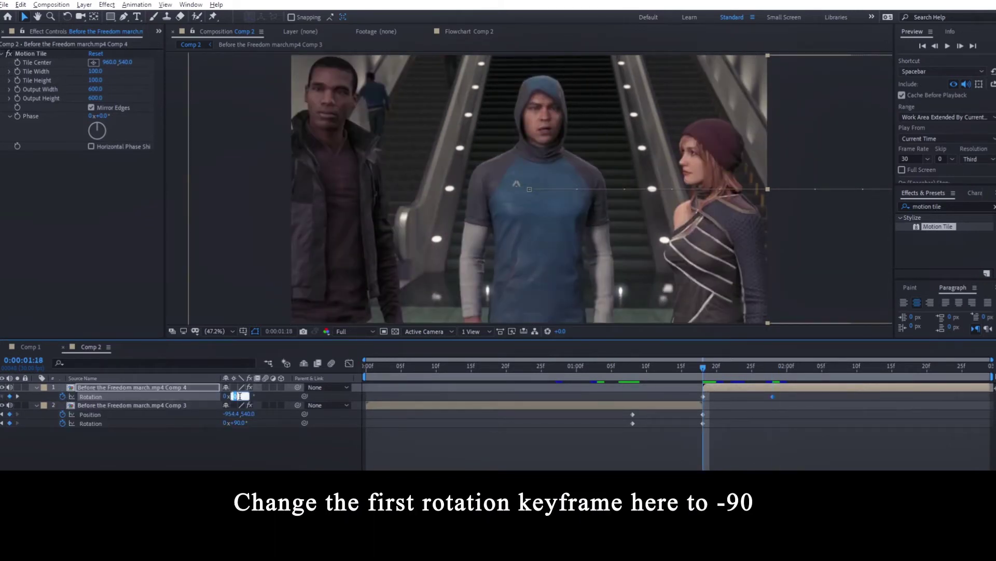
type("-90")
key("Return")
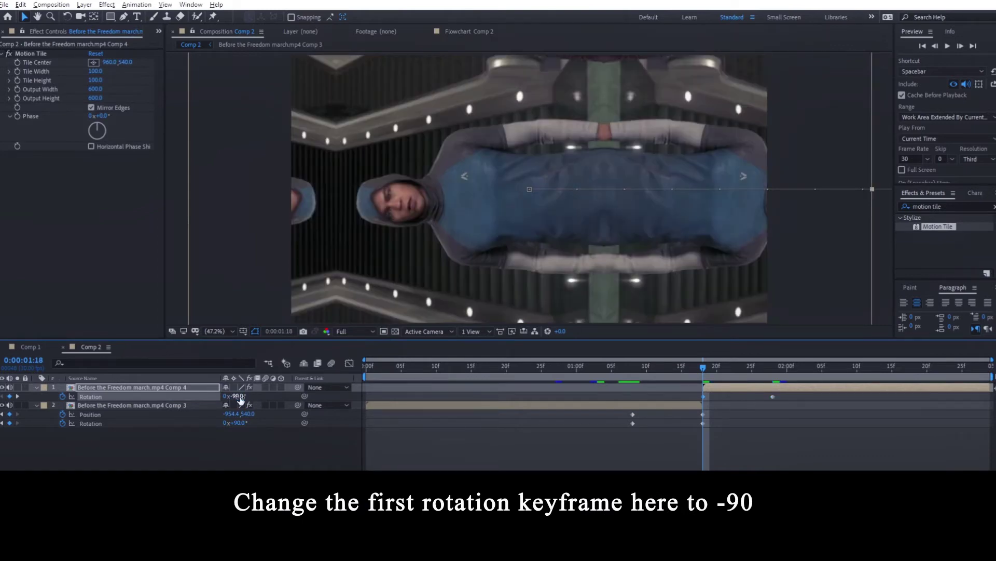
- Preview the rotating slide, and apply Easy Ease to all Position and Rotation keyframes of both clips
left_click(633, 366)
mouse_move(633, 369)
left_mouse_down()
mouse_move(780, 374)
mouse_move(634, 375)
left_mouse_up()
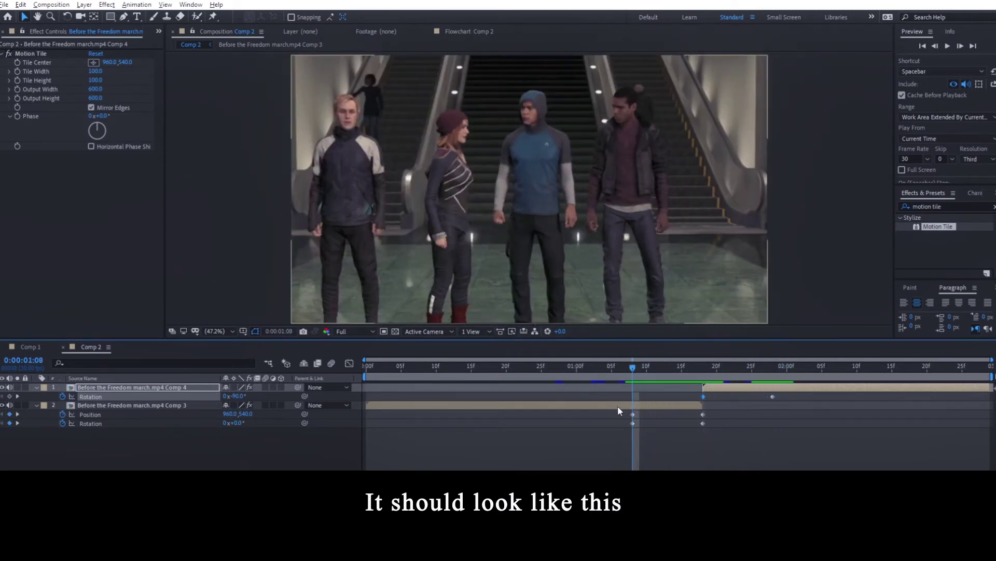
left_click(731, 390)
key("shift+p")
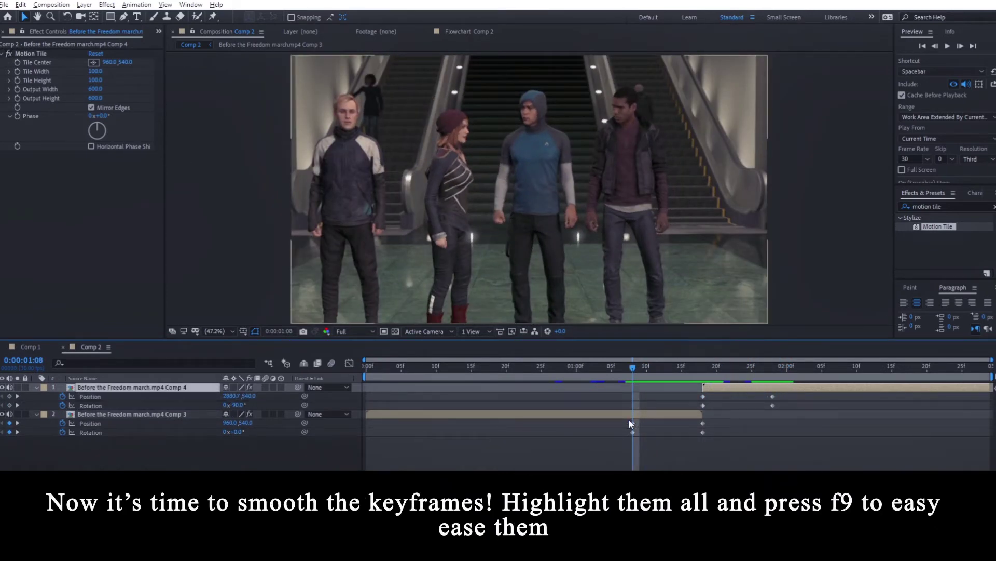
left_click_drag(620, 424, 731, 439)
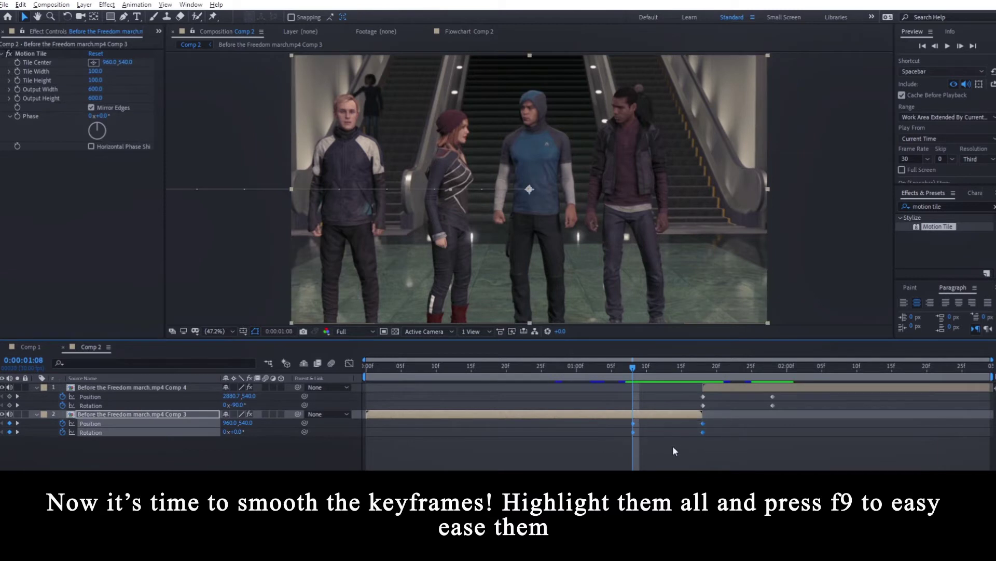
key("F9")
left_click_drag(690, 396, 855, 421)
key("F9")
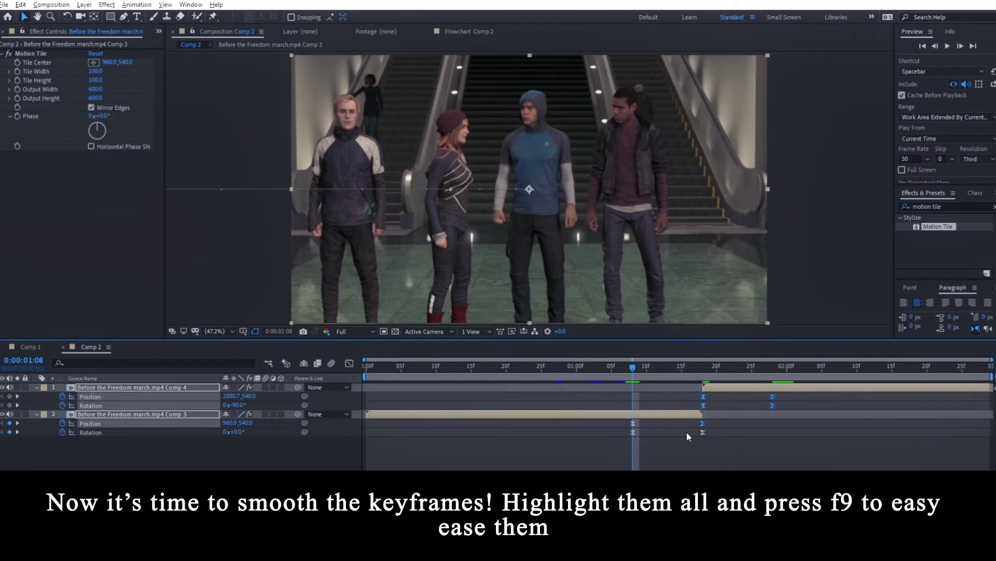
- Select only the Comp 3 clip's keyframes, and enable motion blur on both clips and for the composition
left_click(628, 436)
left_click_drag(626, 445, 717, 420)
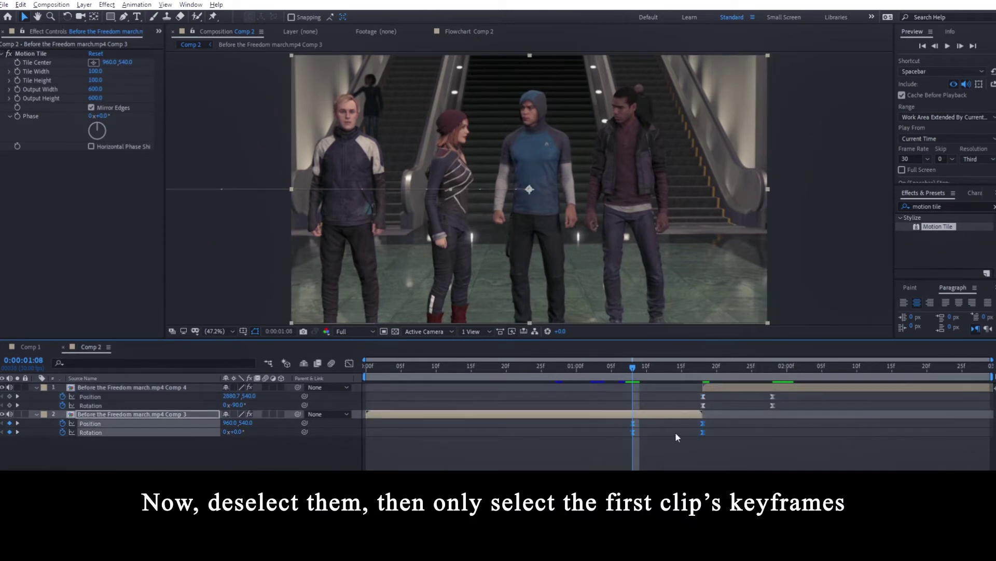
left_click(265, 388)
left_click(266, 414)
left_click(331, 363)
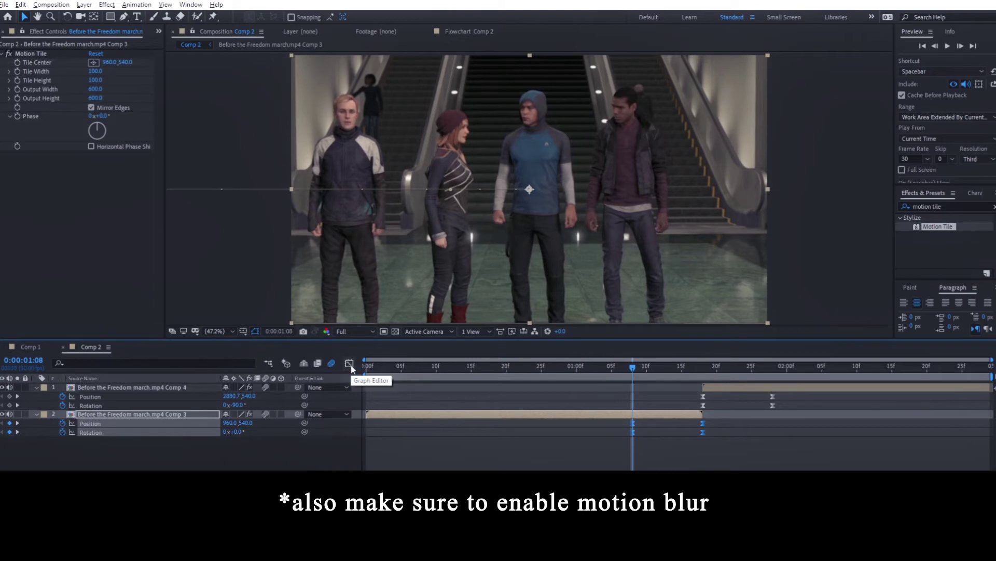
- From 0:00:01:18, reshape the Comp 3 clip's Position and Rotation speed curves in the Graph Editor so their peak falls near the end
left_click(702, 366)
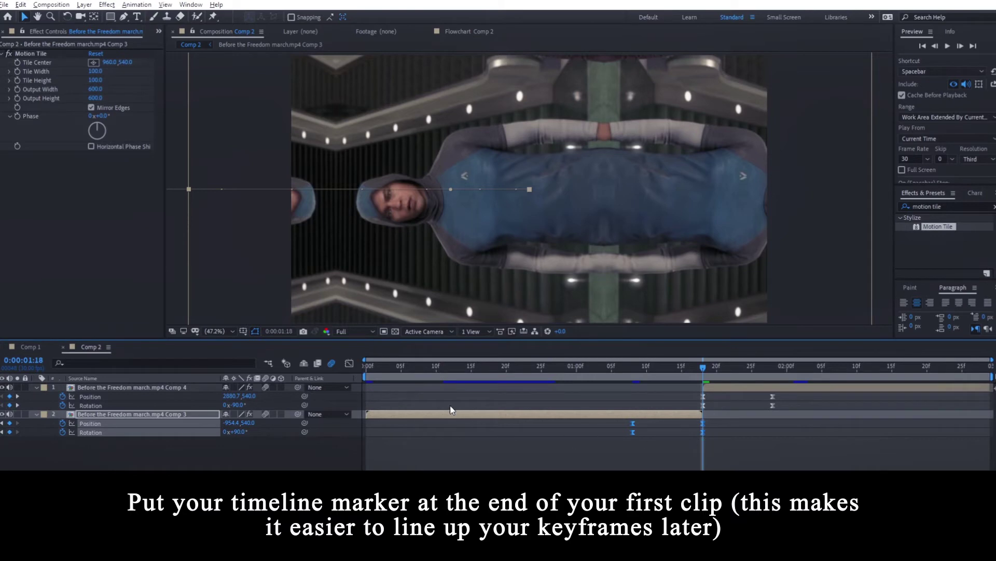
left_click(349, 364)
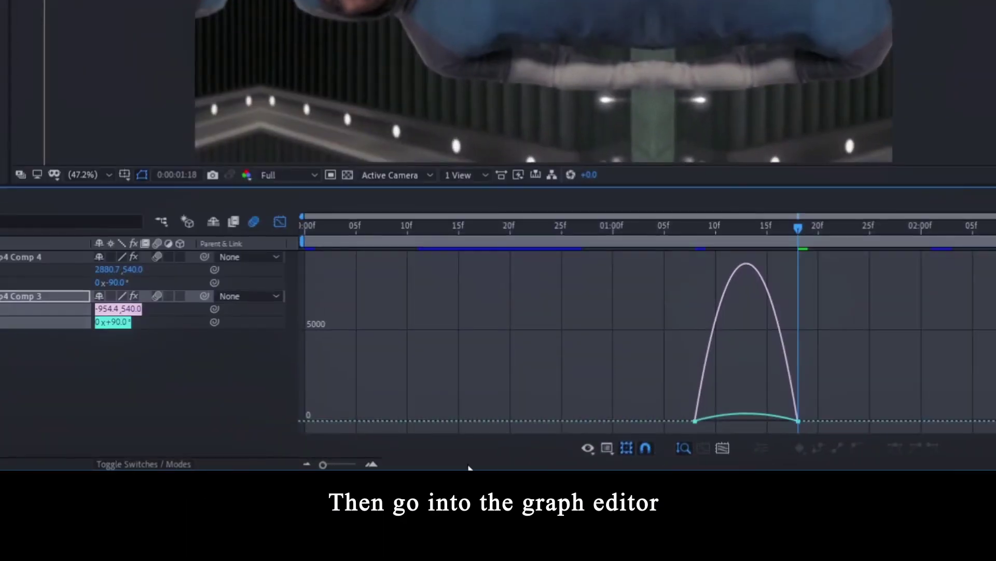
left_click(372, 464)
left_click_drag(350, 387, 628, 419)
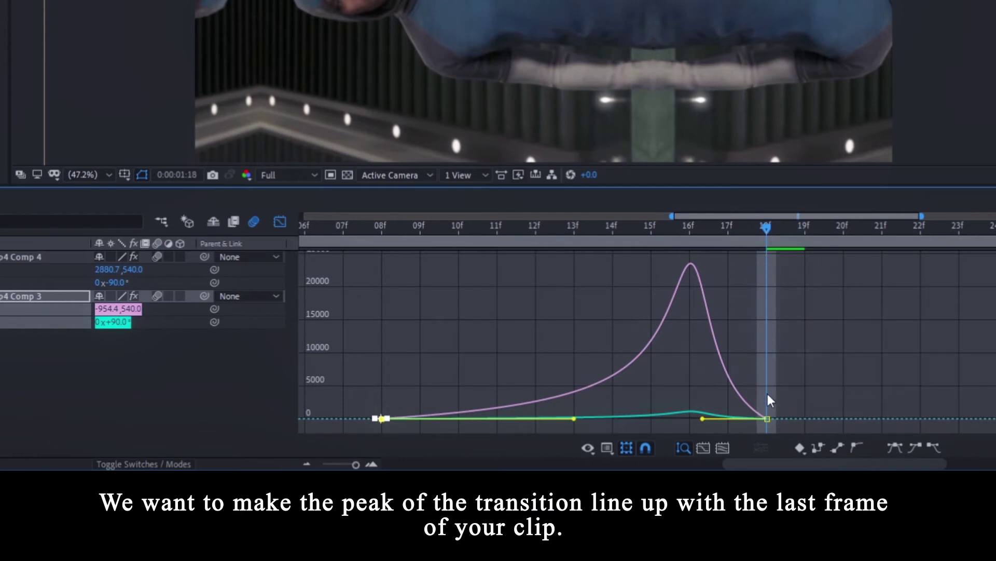
- Move the Comp 3 clip's last Position and Rotation keyframes to 0:00:01:21 and check the speed peak against the clip's end
left_click(286, 220)
left_click_drag(778, 307, 882, 322)
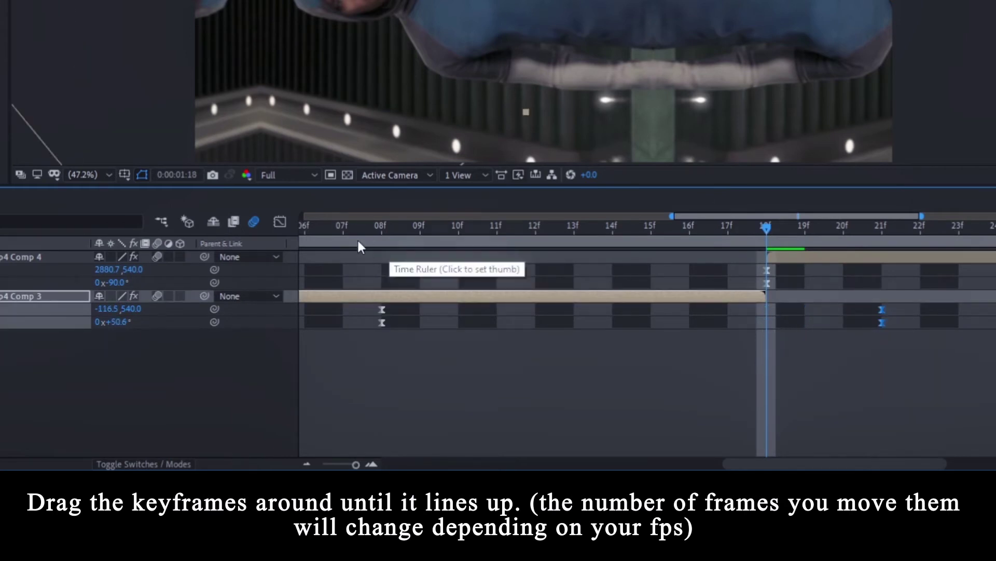
left_click(280, 221)
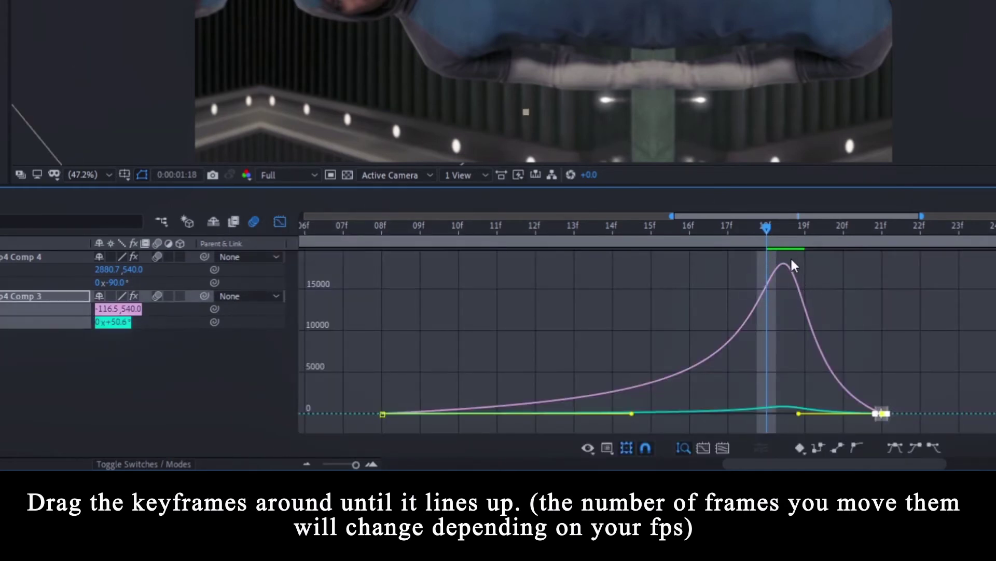
left_click(280, 222)
- Move the Comp 3 clip's first Position and Rotation keyframes to 0:00:01:06 to line up the speed peak with 0:00:01:18
left_click_drag(414, 307, 347, 328)
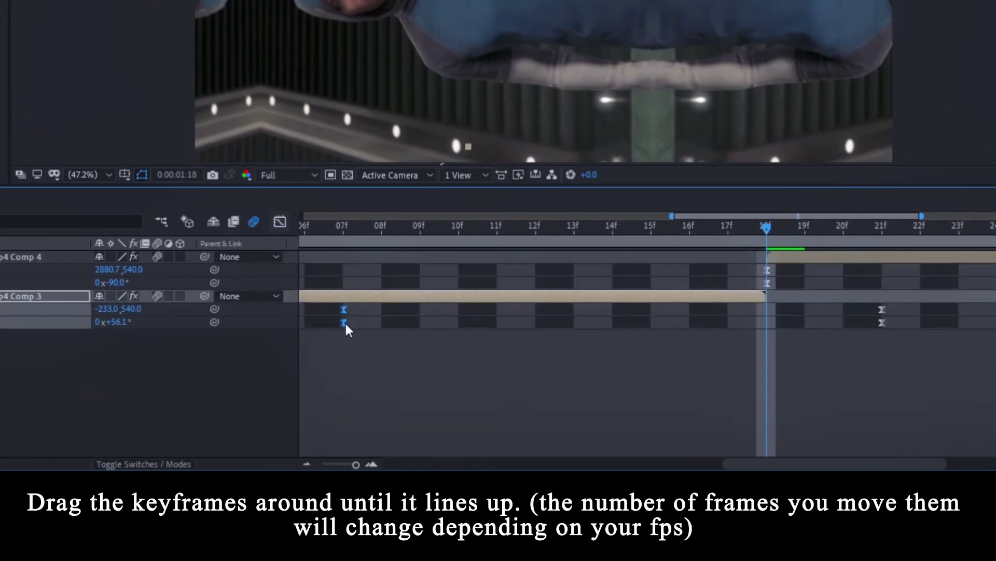
left_click(280, 222)
left_click(281, 223)
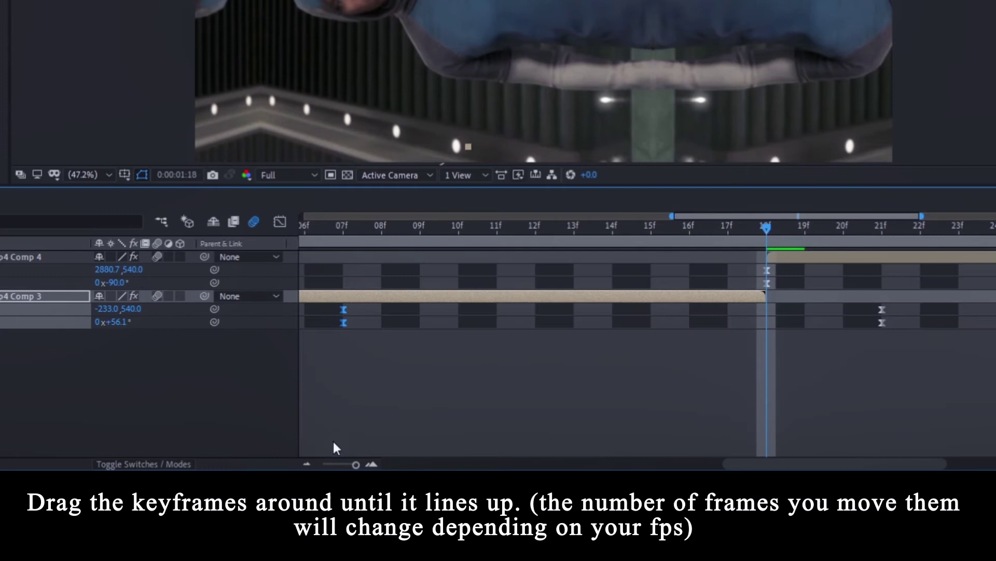
left_click(306, 463)
key("alt+Left")
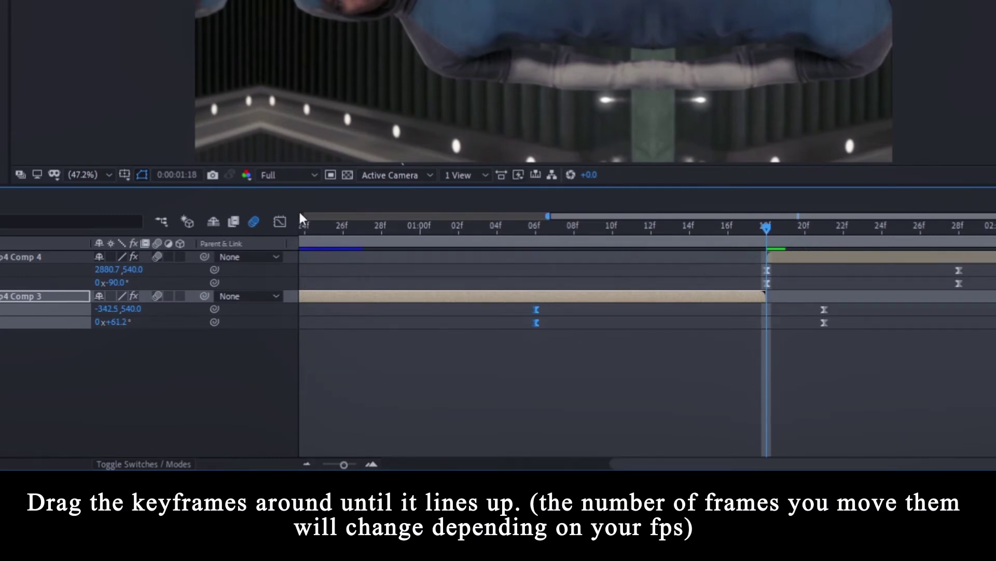
key("shift+F3")
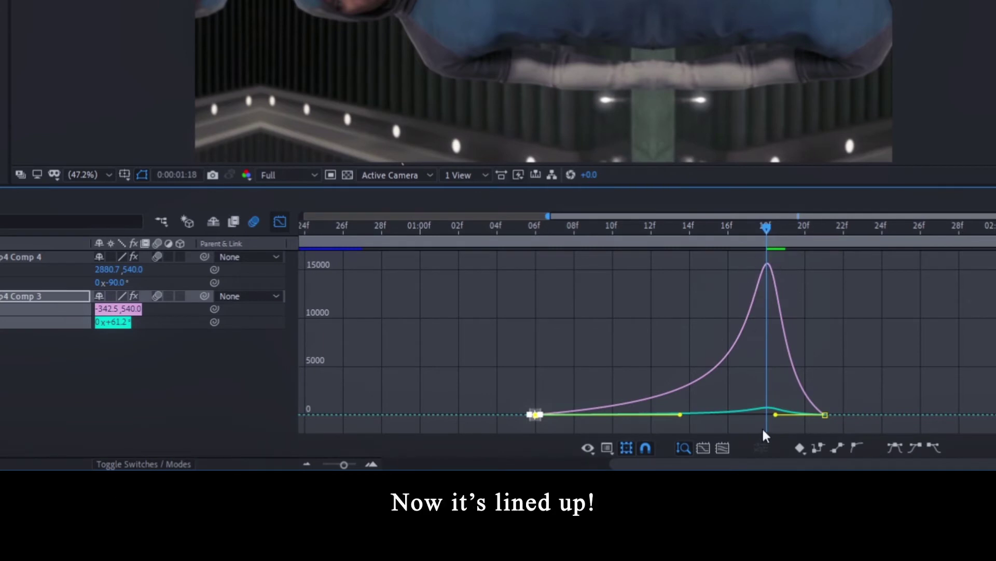
left_click(280, 222)
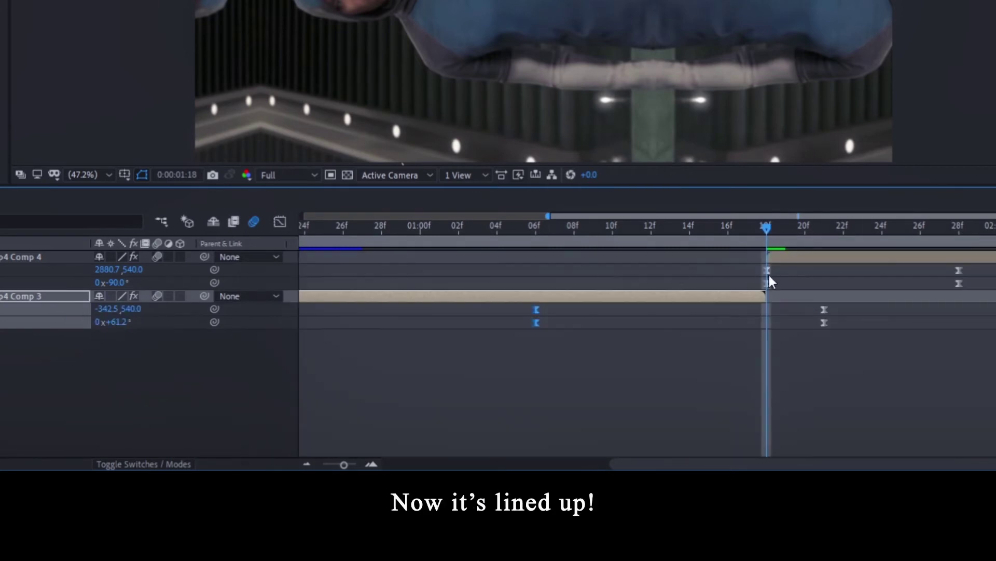
- Select all of the Comp 4 clip's keyframes and reshape their speed curves in the Graph Editor so the peak falls near the start
left_click(790, 275)
left_click_drag(746, 268, 987, 300)
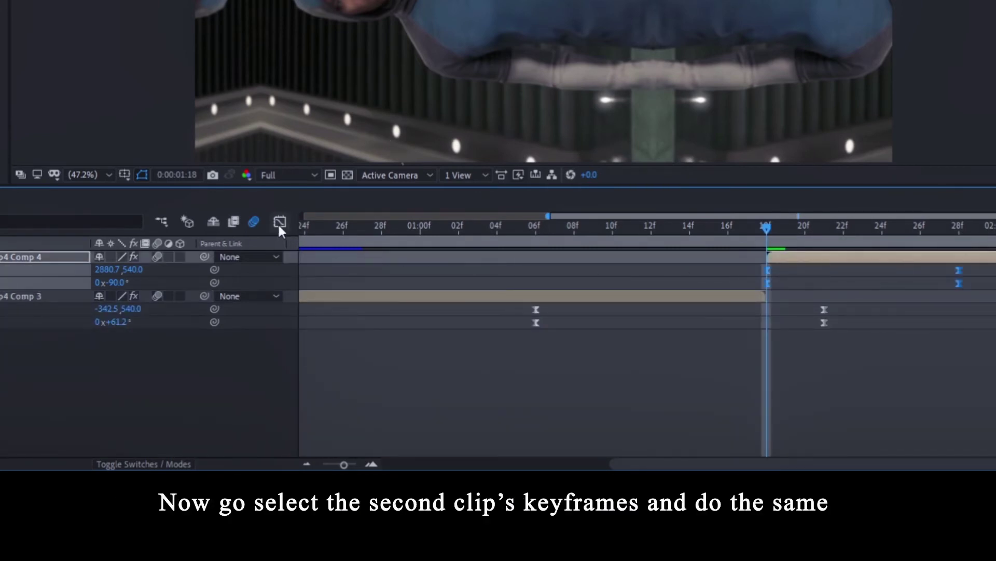
left_click(279, 222)
left_click_drag(994, 335, 804, 418)
left_click(371, 464)
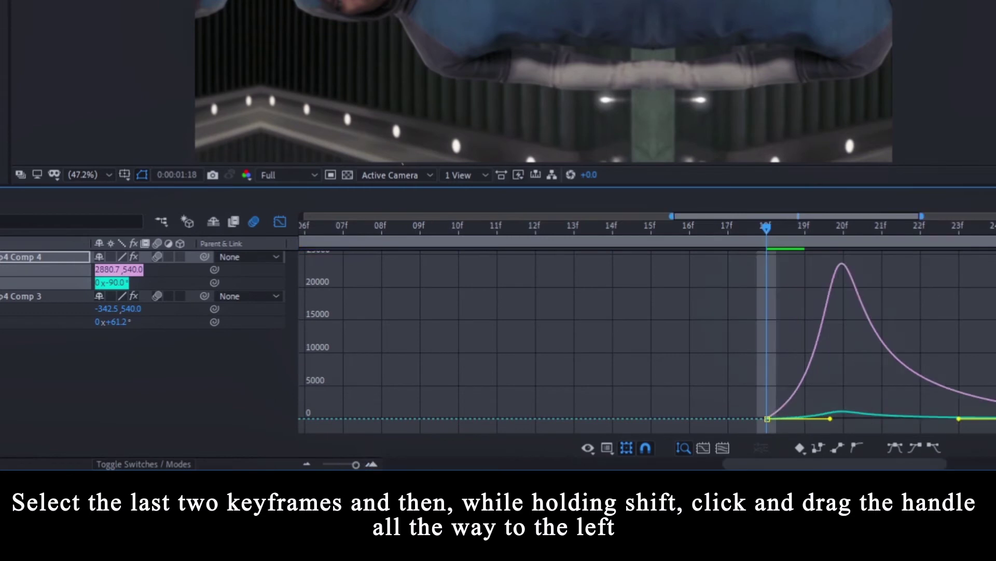
scroll(651, 467, "right", 3)
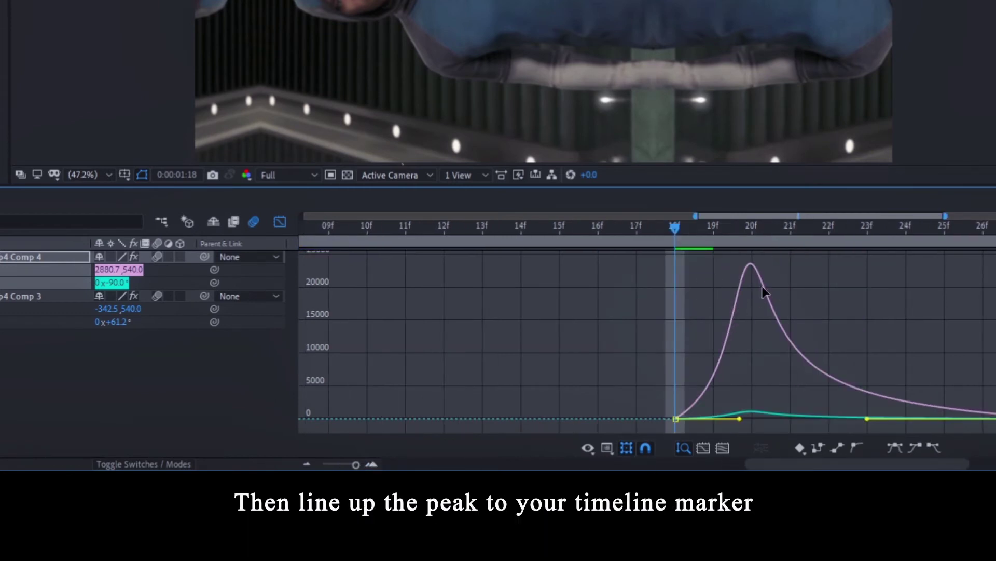
- Move the Comp 4 clip's first Position and Rotation keyframes to 0:00:01:15 and check the speed peak in the Graph Editor
left_click(280, 221)
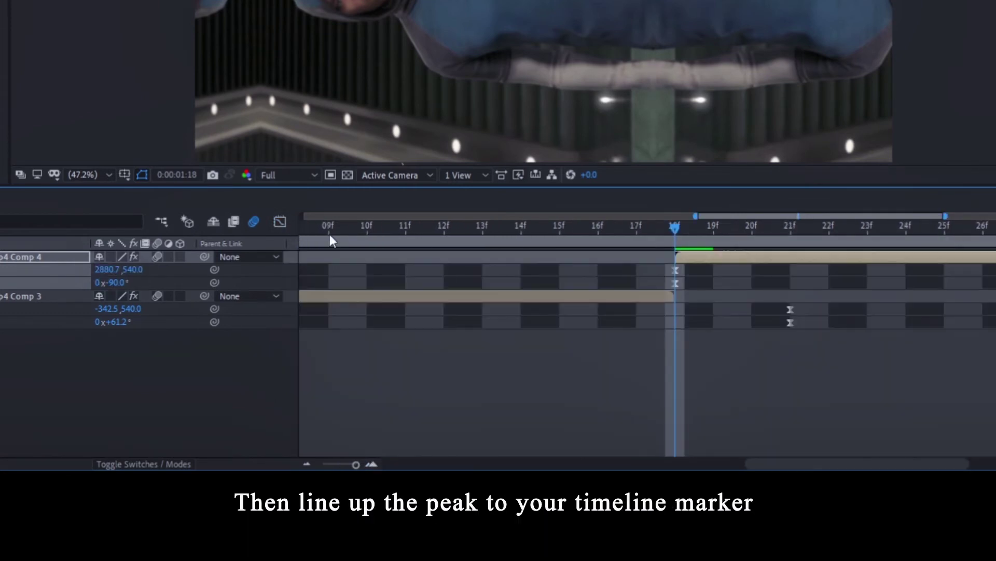
left_click_drag(761, 269, 599, 287)
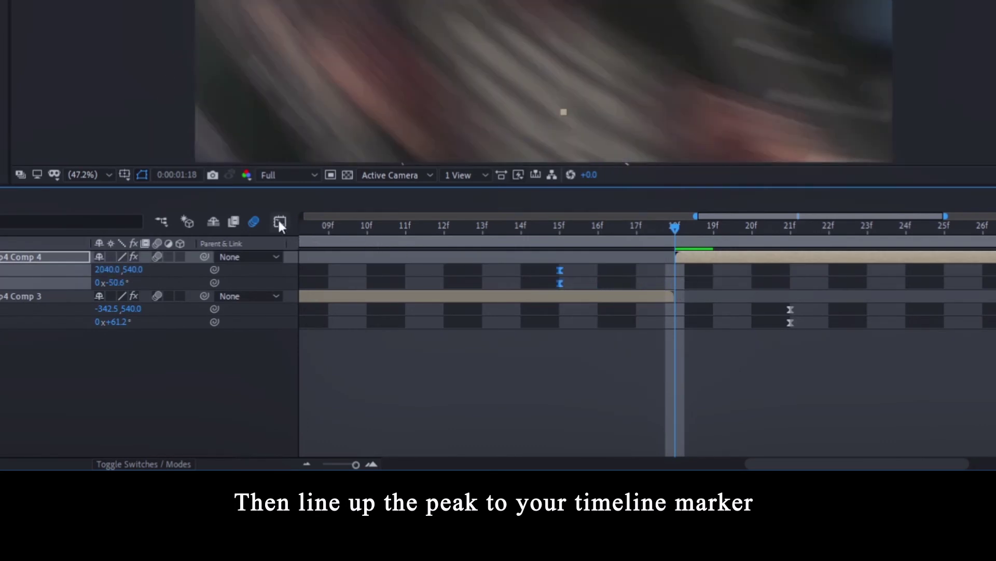
left_click(279, 222)
left_click(280, 221)
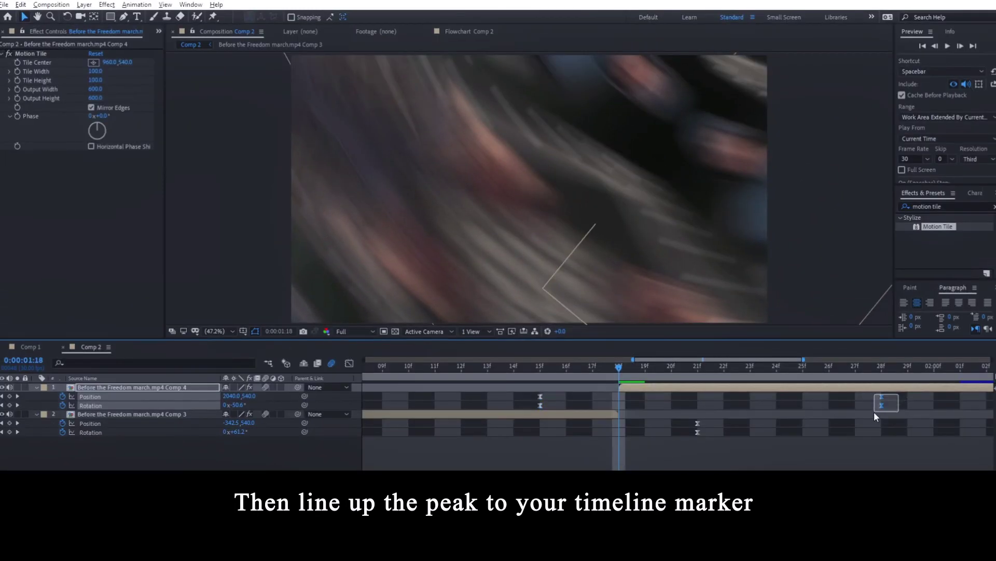
- Move the Comp 4 clip's last Position and Rotation keyframes to 0:00:02:01 to line up the speed peak with 0:00:01:18
left_click_drag(882, 406, 934, 406)
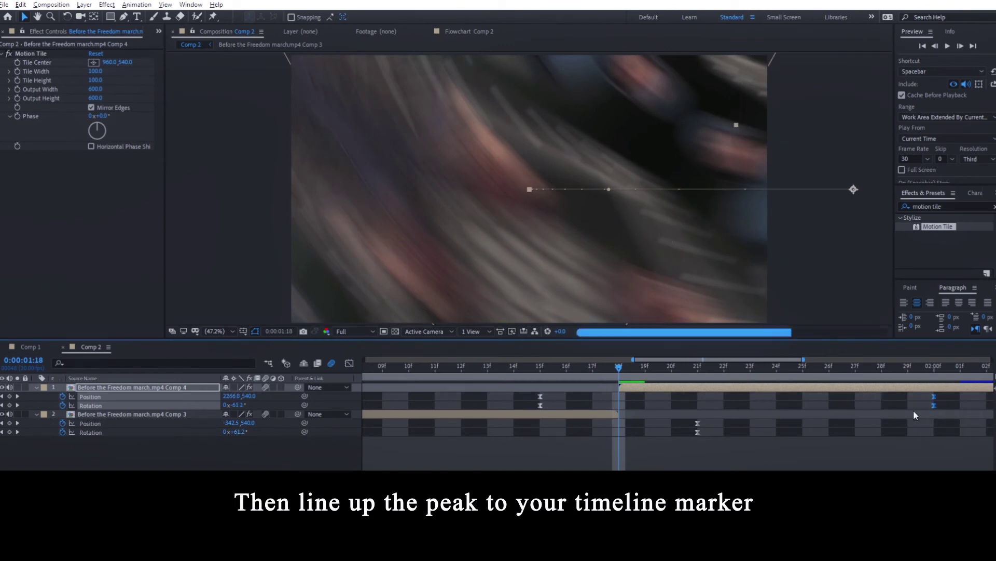
left_click(349, 363)
left_click(349, 363)
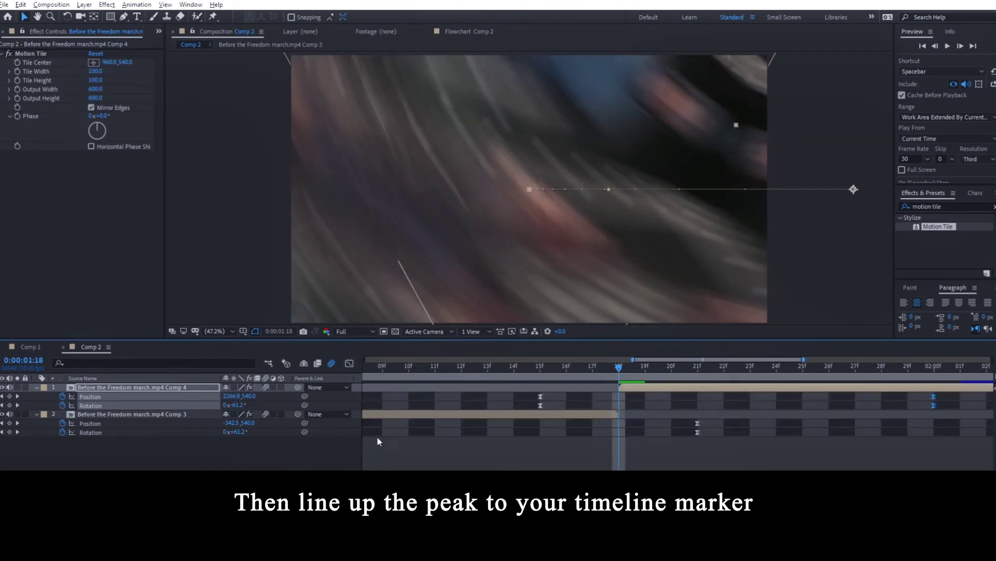
key("minus")
key("minus")
key("minus")
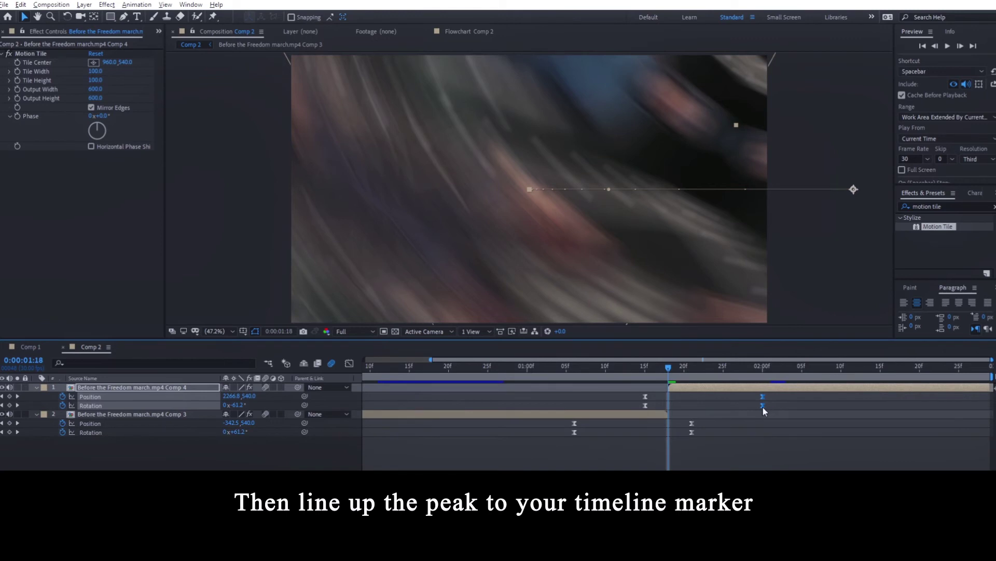
left_click_drag(762, 405, 770, 406)
- Set the work area from about 0:00:00:24 to 0:00:02:11 and preview the transition
left_click_drag(605, 366, 480, 371)
key("b")
left_click_drag(727, 371, 520, 379)
key("n")
key("space")
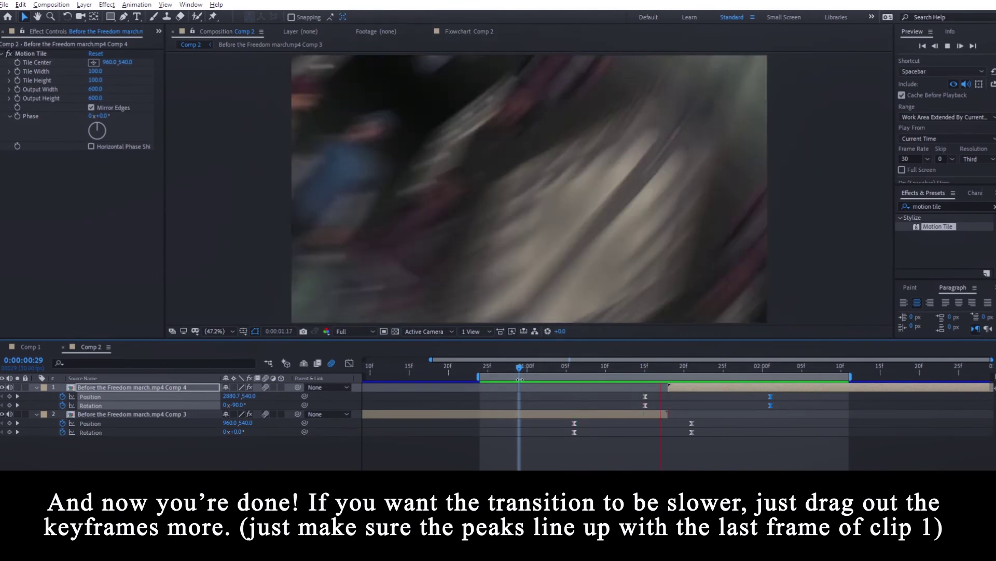
- Slow the Comp 3 clip's move by spreading its Position and Rotation keyframes to 0:00:01:02 and 0:00:01:22, checking the speed peak
mouse_move(559, 420)
left_mouse_down()
mouse_move(583, 440)
mouse_move(561, 431)
left_mouse_up()
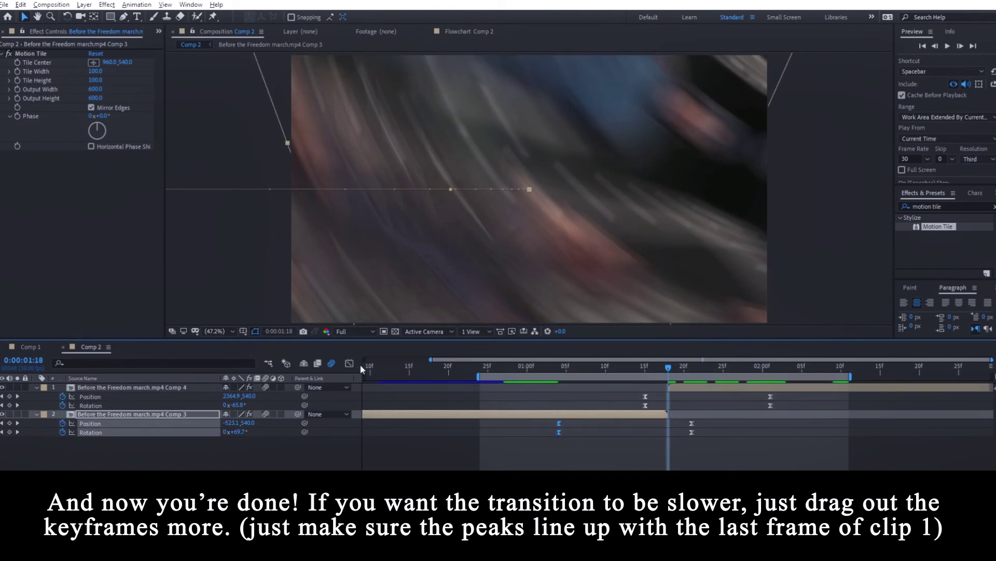
left_click(349, 363)
left_click(349, 363)
mouse_move(703, 420)
left_mouse_down()
mouse_move(688, 437)
mouse_move(699, 435)
left_mouse_up()
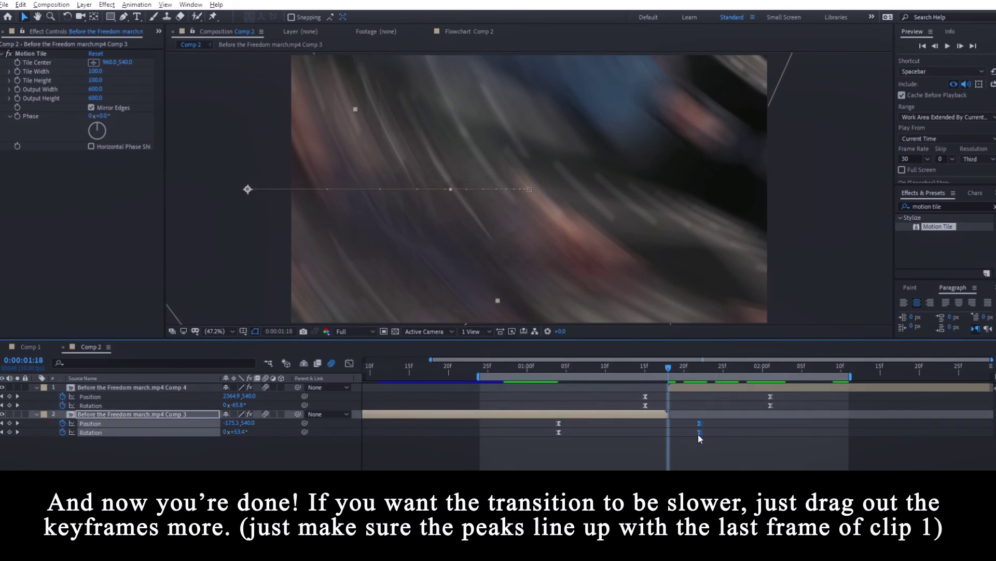
left_click(349, 363)
left_click(349, 363)
left_click_drag(578, 422, 546, 432)
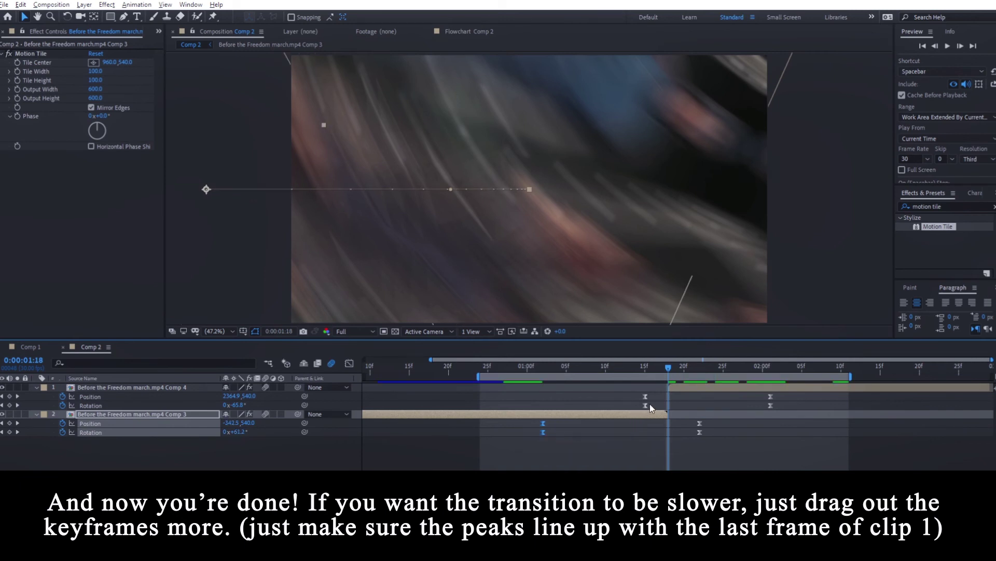
- Spread the Comp 4 clip's Position and Rotation keyframes to 0:00:01:14 and 0:00:02:03, and preview the slower transition from 0:00:00:27
left_click_drag(661, 394, 640, 407)
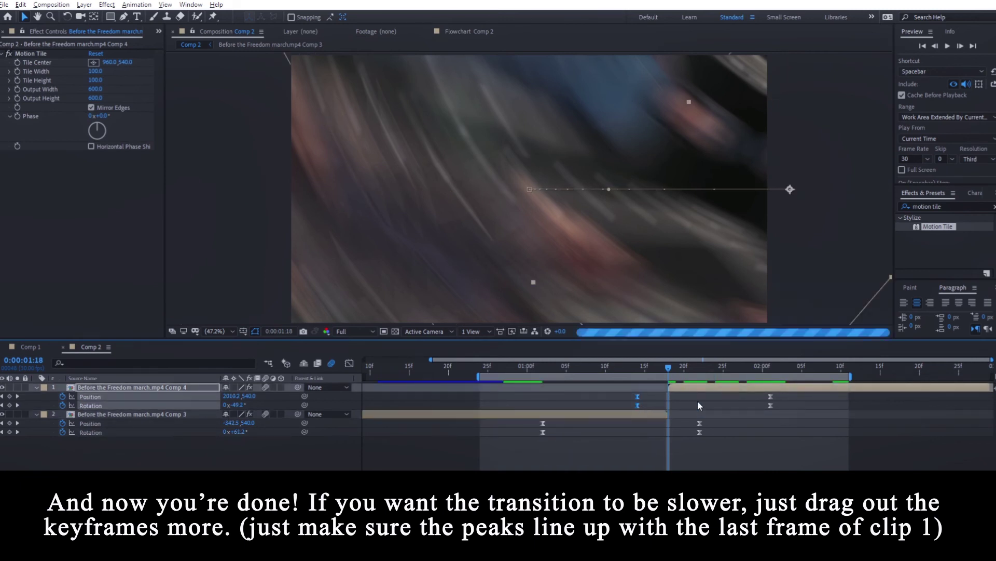
left_click_drag(763, 393, 785, 413)
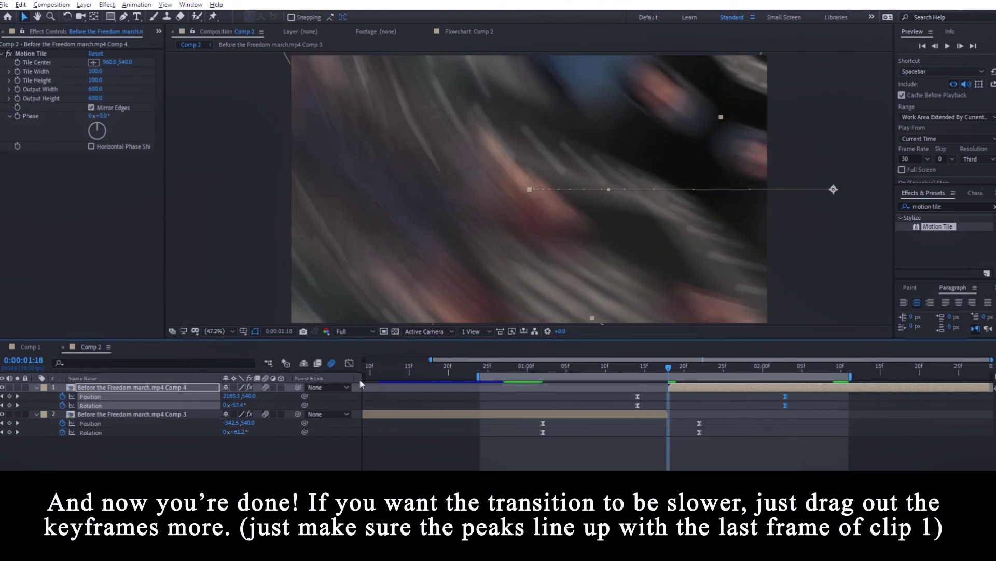
left_click(349, 364)
left_click(349, 363)
left_click(503, 369)
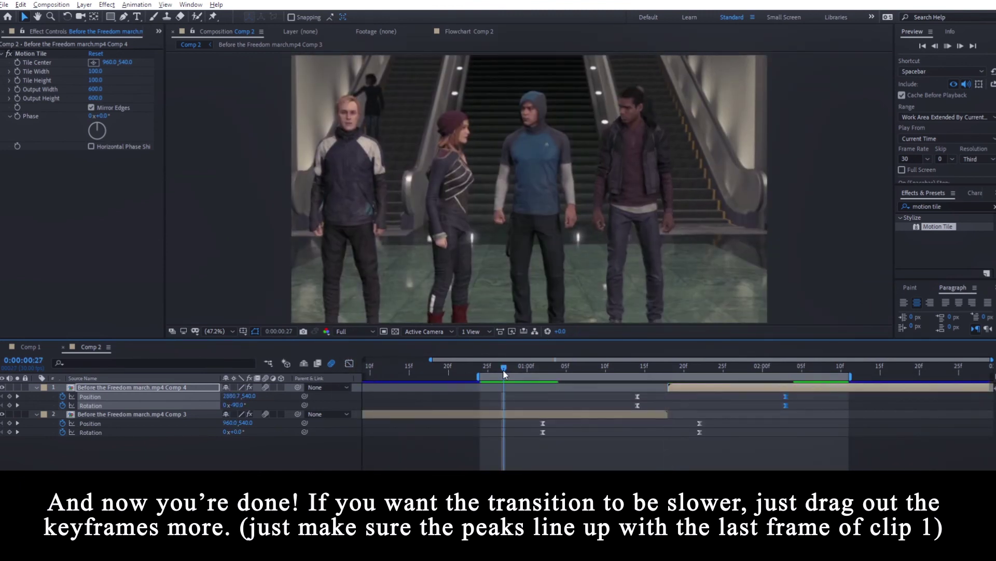
key("space")
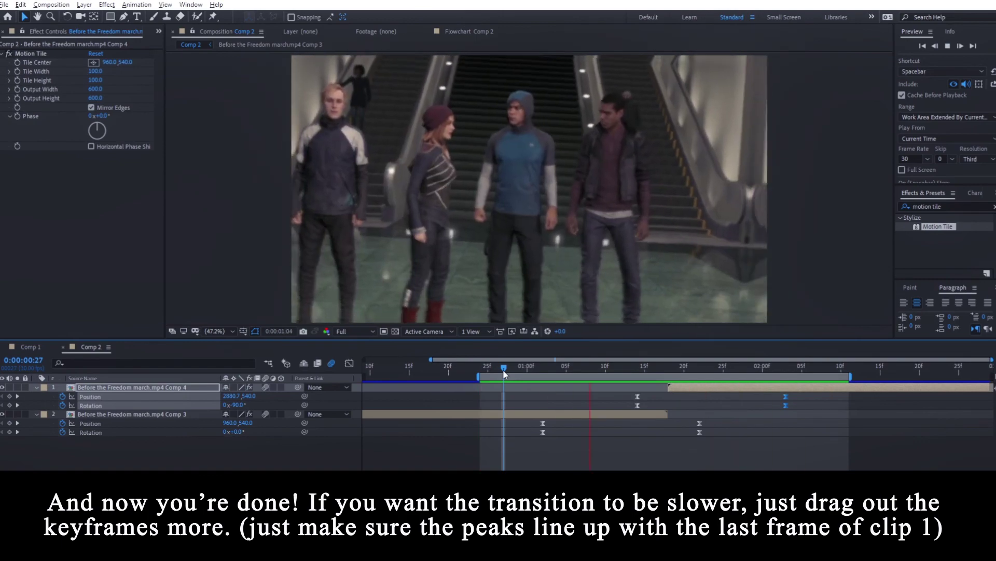